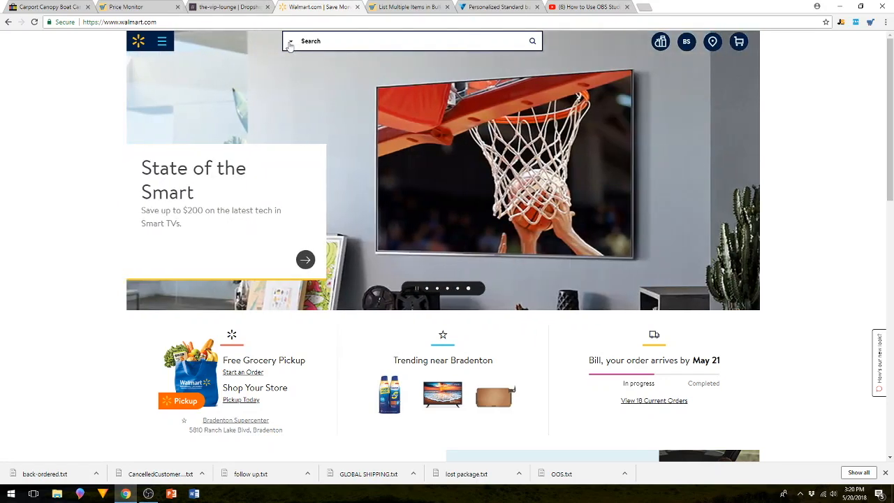
# Search the Home Improvement department for "shop vac".
pyautogui.click(293, 43)
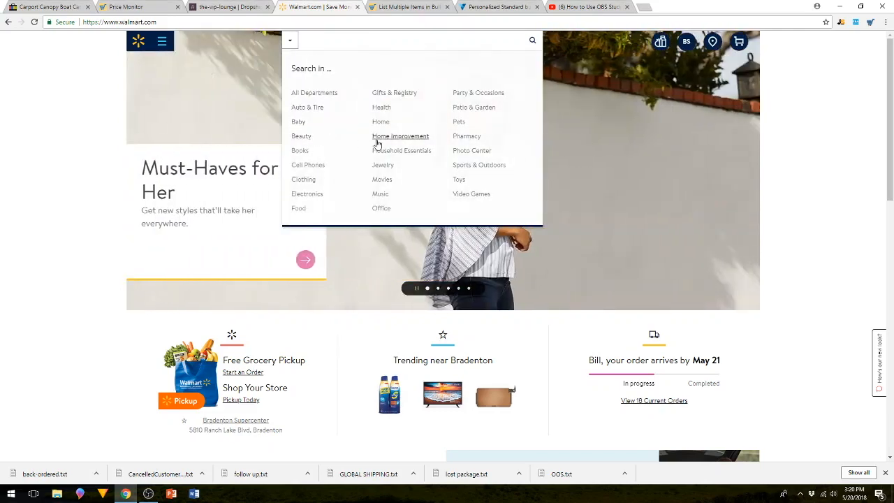
pyautogui.click(386, 137)
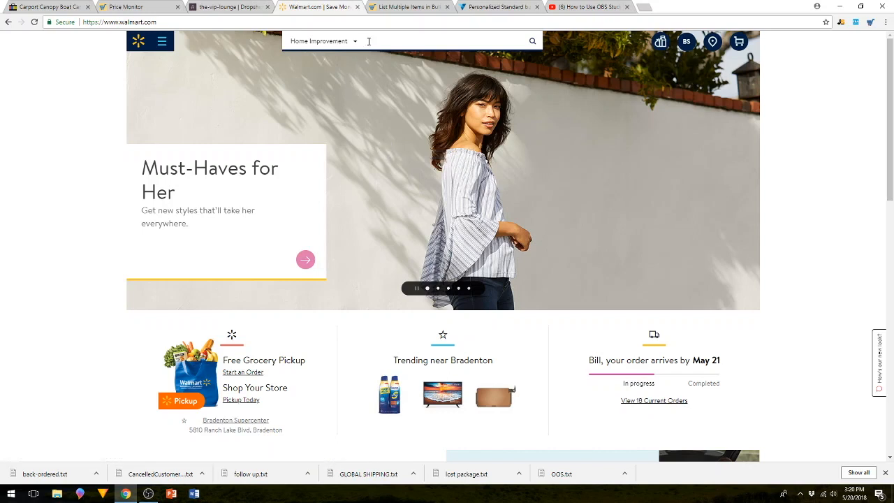
pyautogui.write('hop vac')
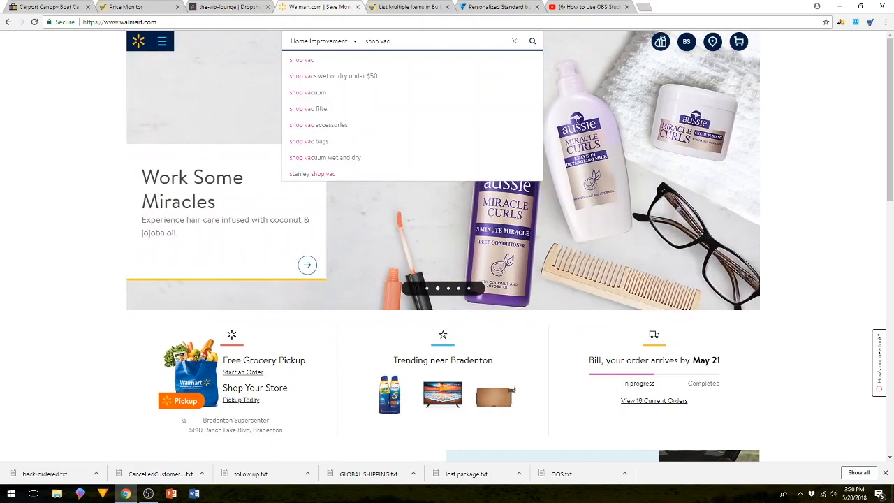
pyautogui.click(333, 62)
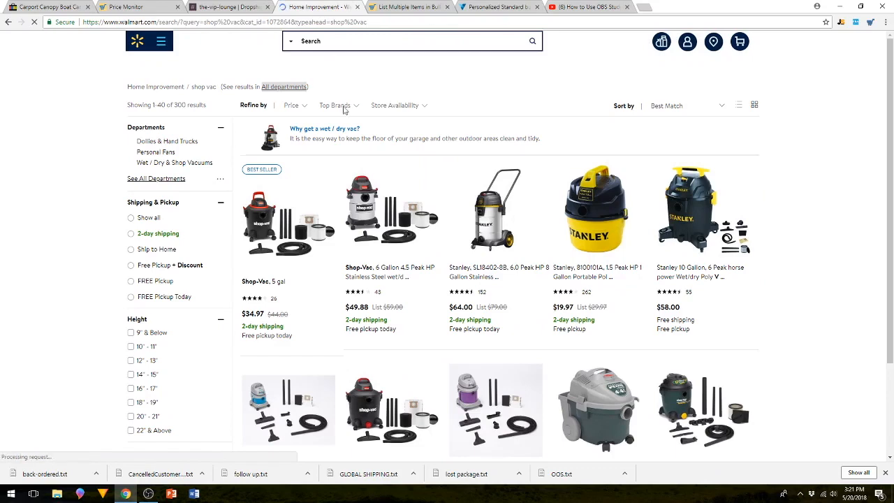
# Clear all previously collected products from the Items List overlay.
pyautogui.scroll(-2, 428, 193)
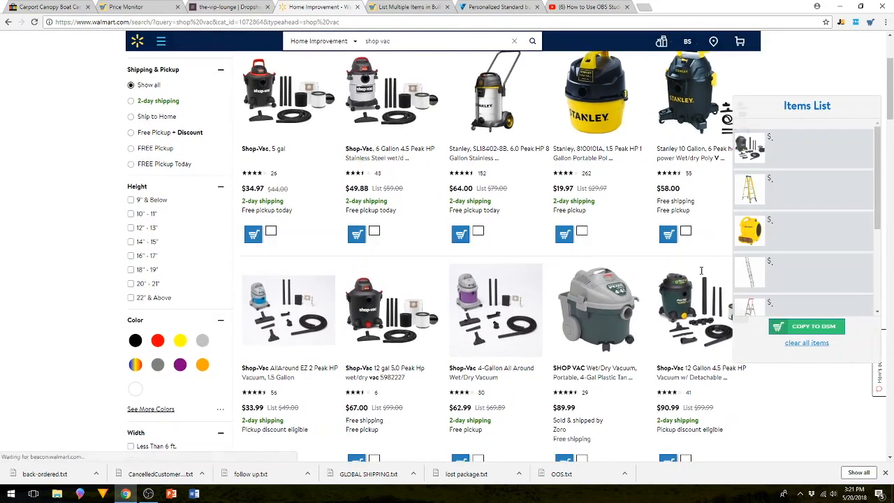
pyautogui.click(814, 343)
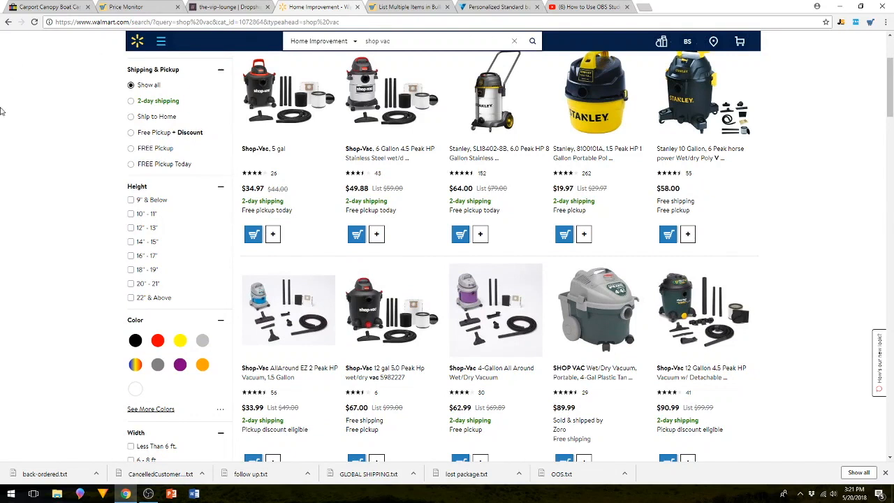
# Filter the shop vac results to 2-day shipping and reload the results page.
pyautogui.scroll(-3, 197, 119)
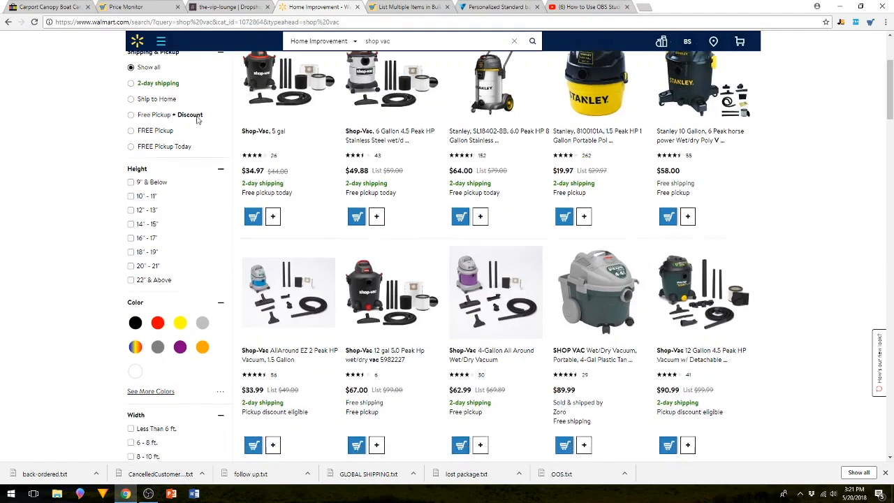
pyautogui.scroll(2, 197, 121)
pyautogui.scroll(3, 197, 121)
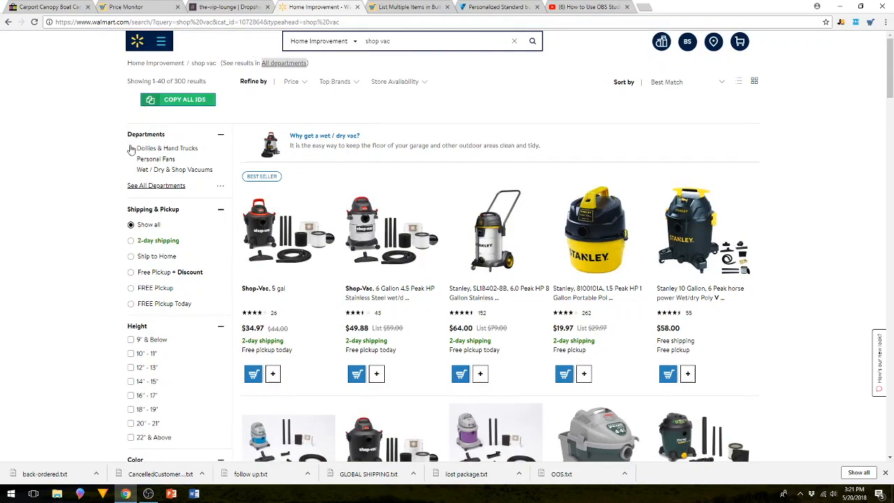
pyautogui.scroll(-2, 177, 194)
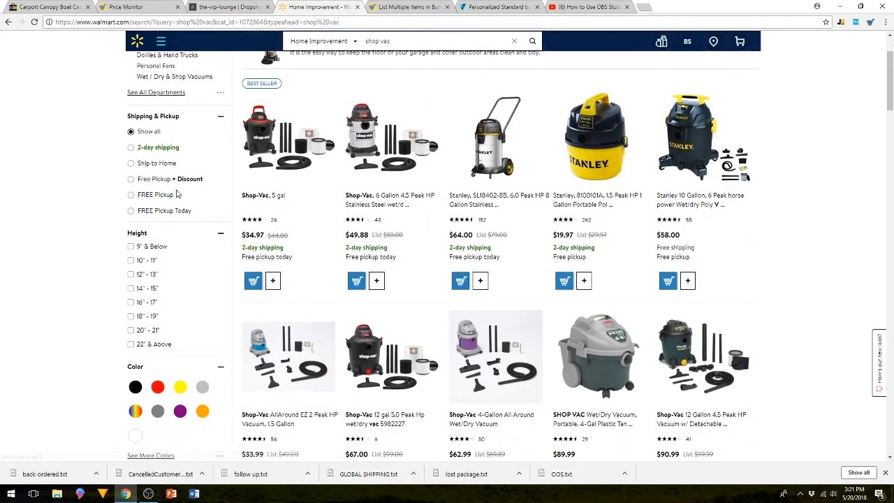
pyautogui.scroll(-1, 177, 194)
pyautogui.scroll(4, 177, 194)
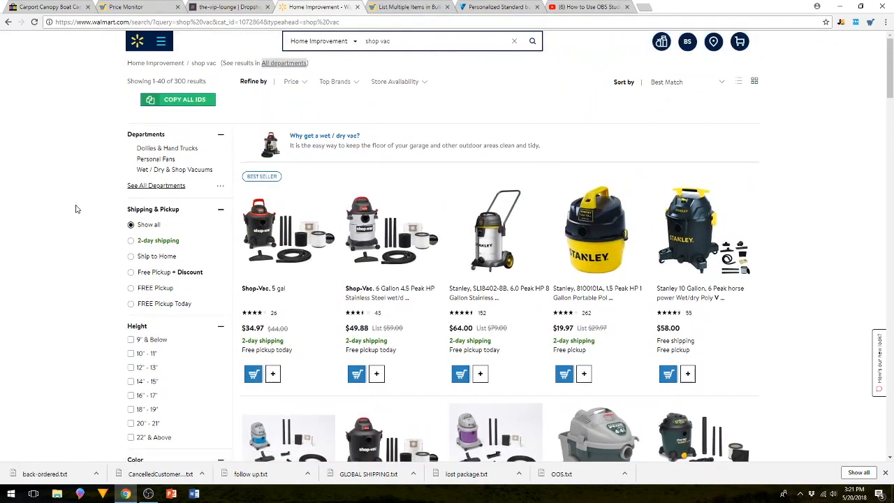
pyautogui.click(130, 244)
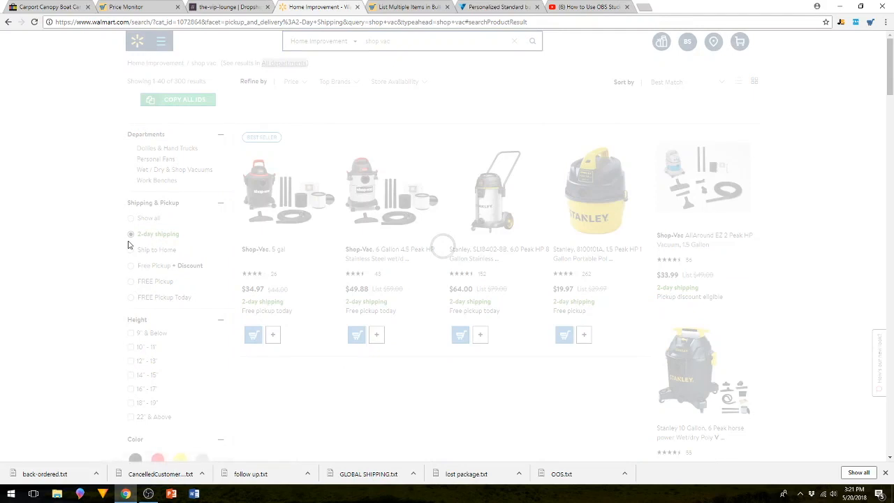
pyautogui.rightClick(106, 238)
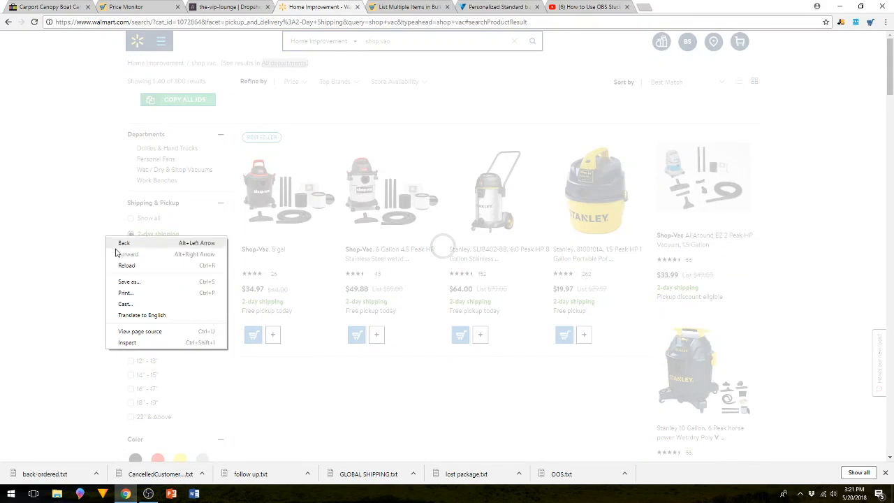
pyautogui.click(86, 170)
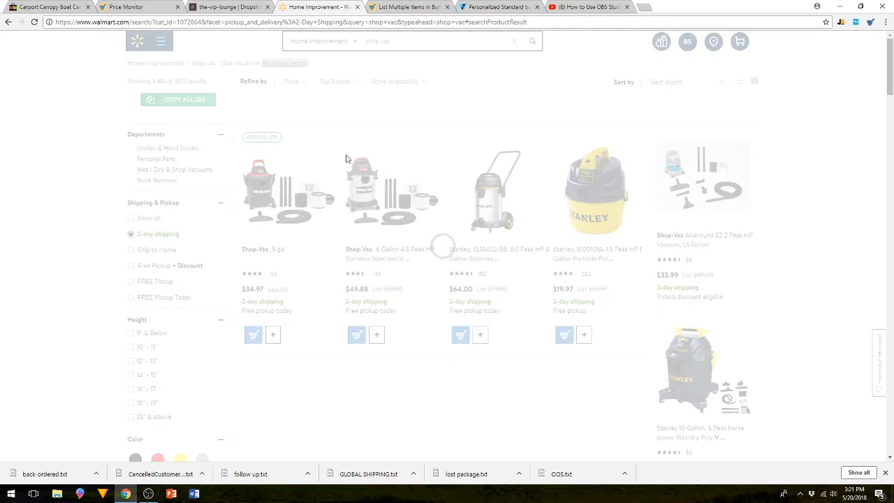
pyautogui.rightClick(320, 246)
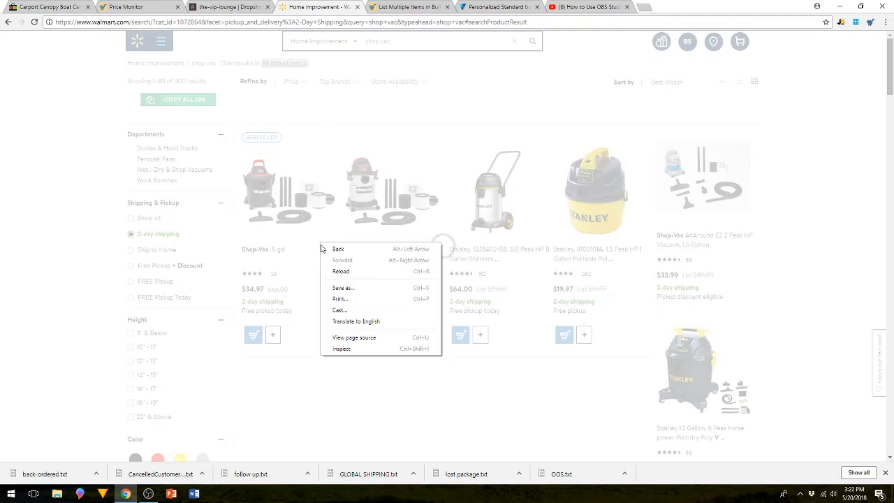
pyautogui.click(340, 272)
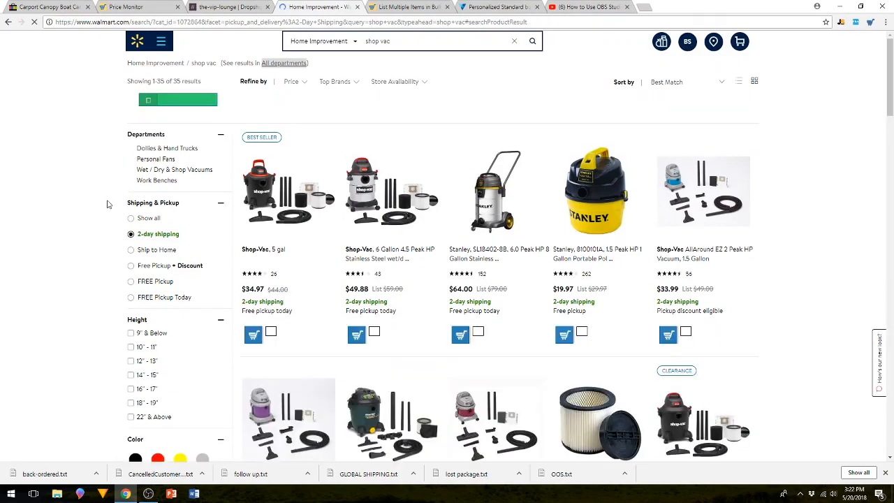
# Filter the results to a customer rating of four stars and up, and reload the page.
pyautogui.scroll(-2, 107, 203)
pyautogui.scroll(-5, 106, 204)
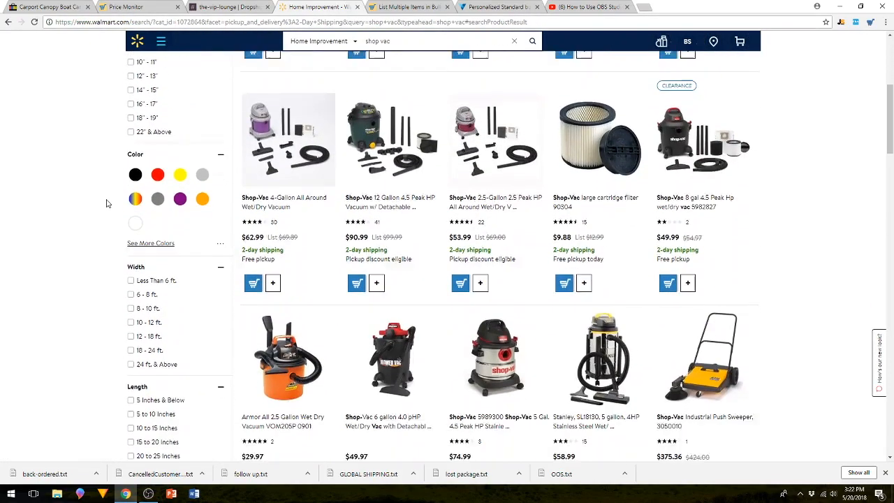
pyautogui.scroll(-3, 107, 203)
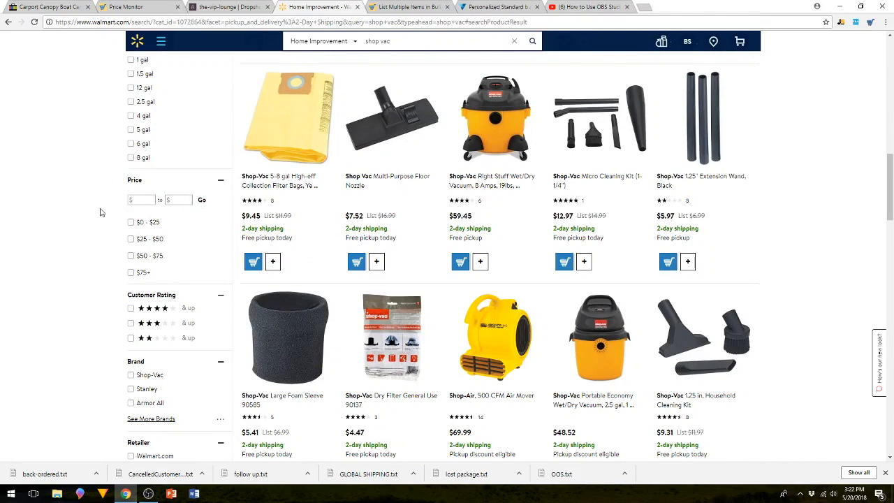
pyautogui.scroll(-1, 195, 218)
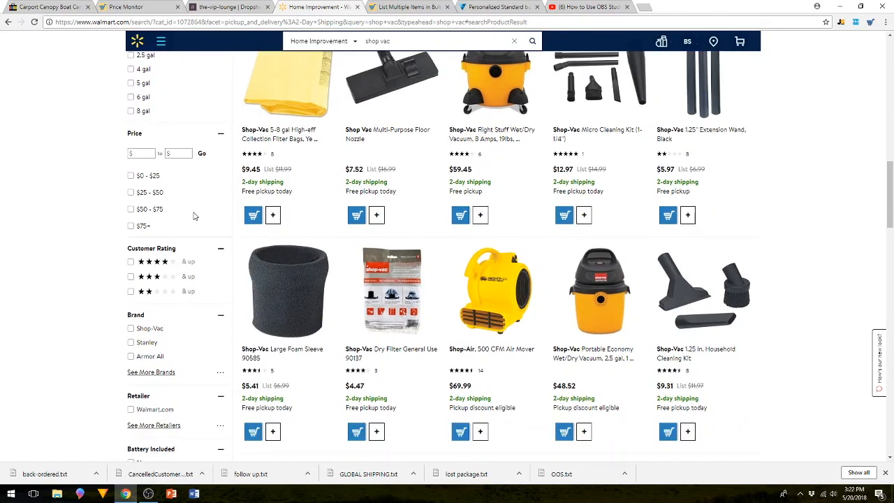
pyautogui.scroll(-1, 195, 216)
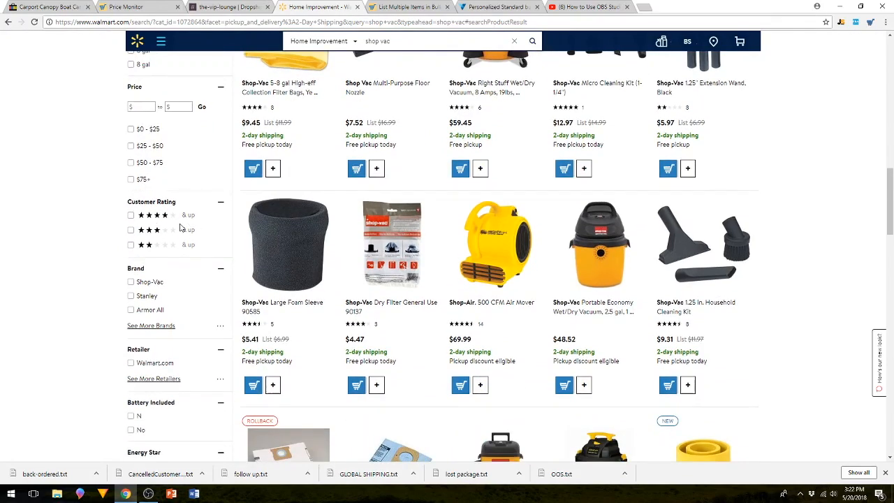
pyautogui.click(131, 216)
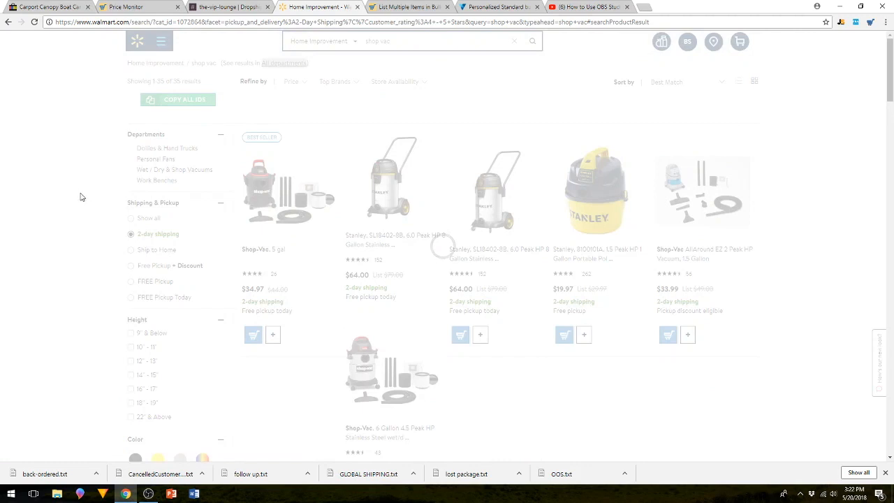
pyautogui.rightClick(80, 197)
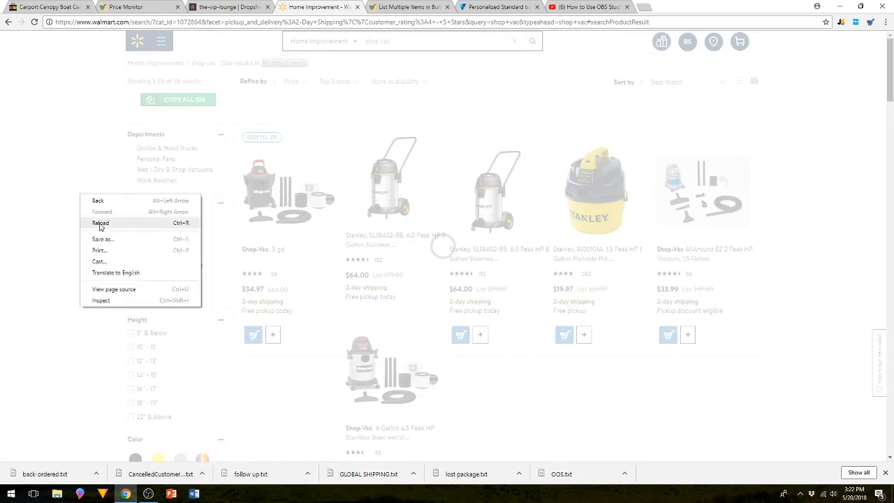
pyautogui.click(99, 222)
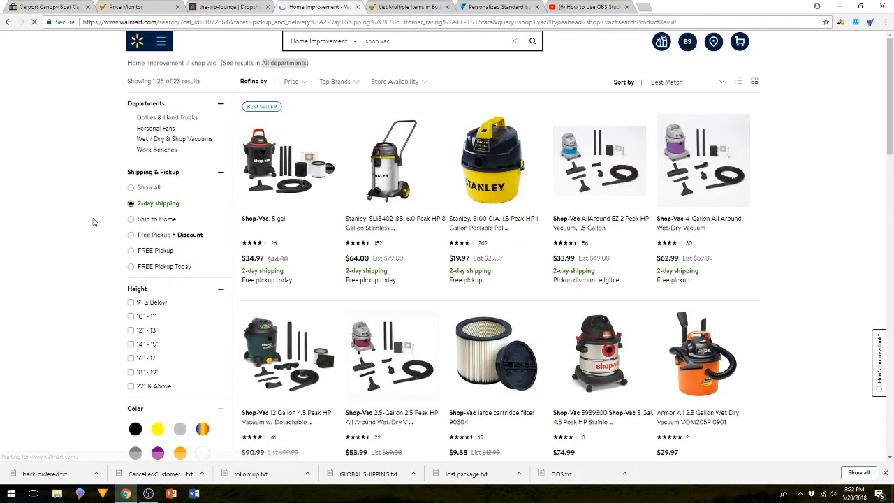
# Restrict the results to items sold by the retailer Walmart.com and reload the page.
pyautogui.scroll(-1, 95, 222)
pyautogui.scroll(-6, 95, 222)
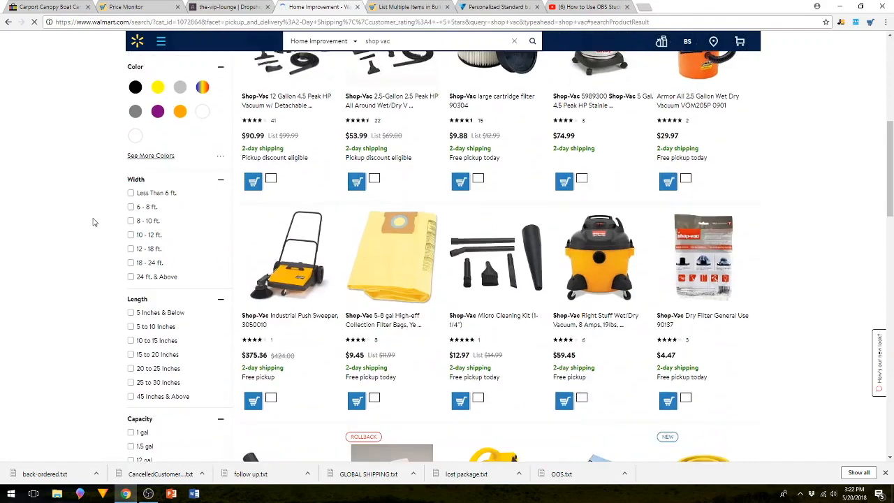
pyautogui.scroll(-4, 95, 223)
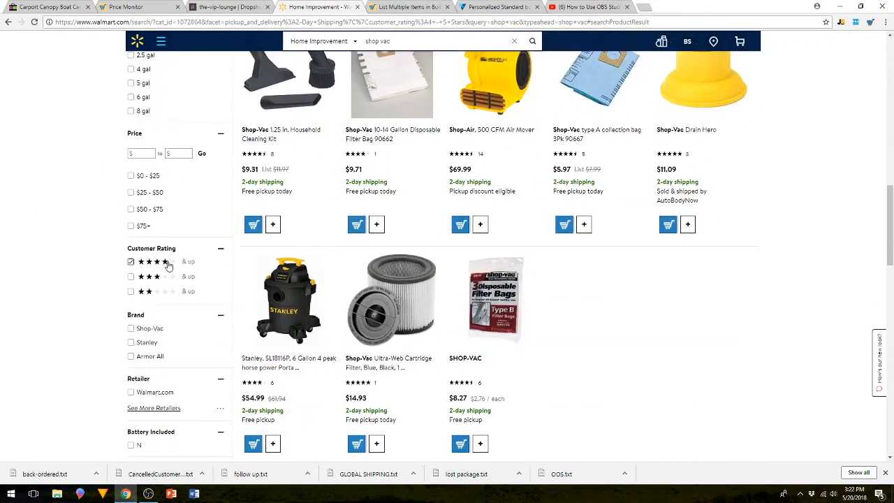
pyautogui.click(131, 264)
pyautogui.scroll(-2, 86, 239)
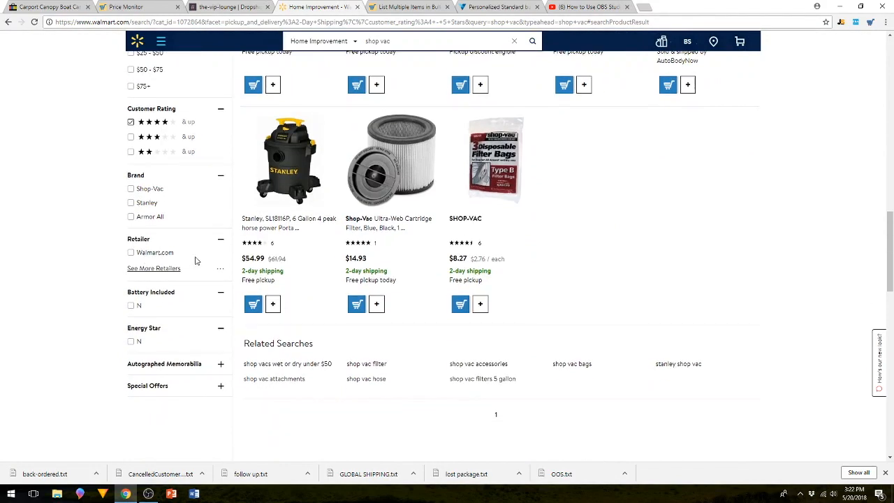
pyautogui.click(132, 254)
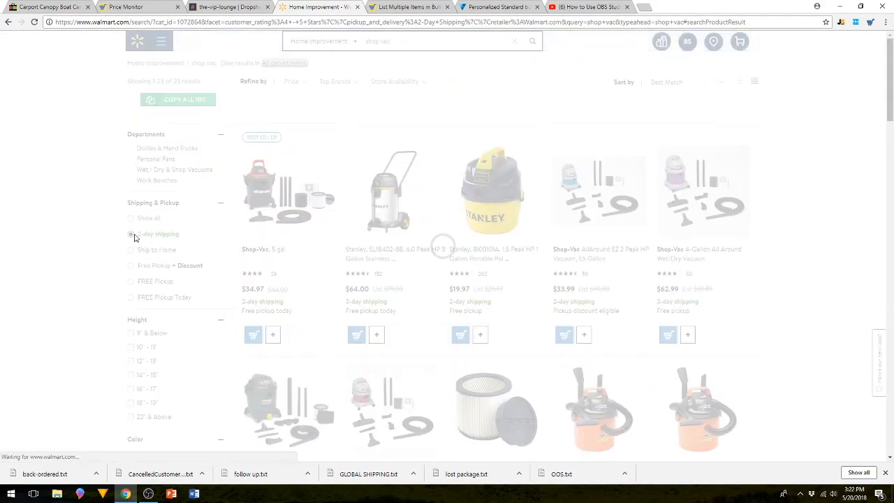
pyautogui.rightClick(123, 269)
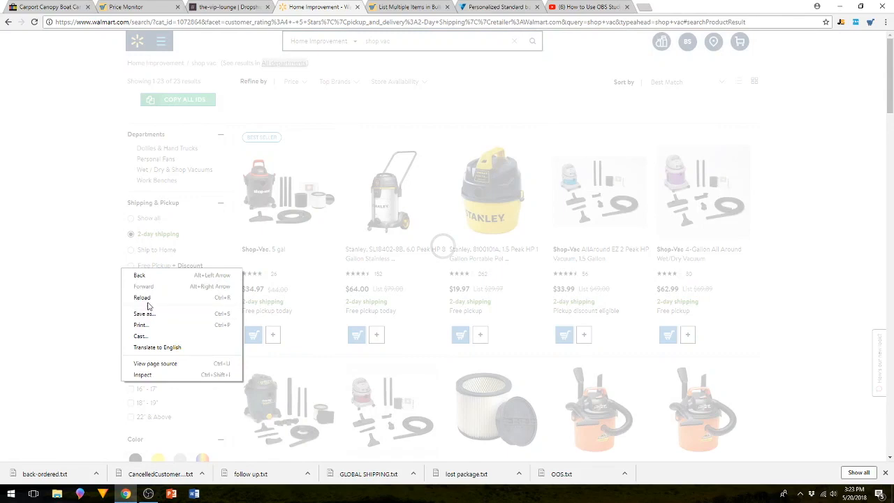
pyautogui.click(148, 297)
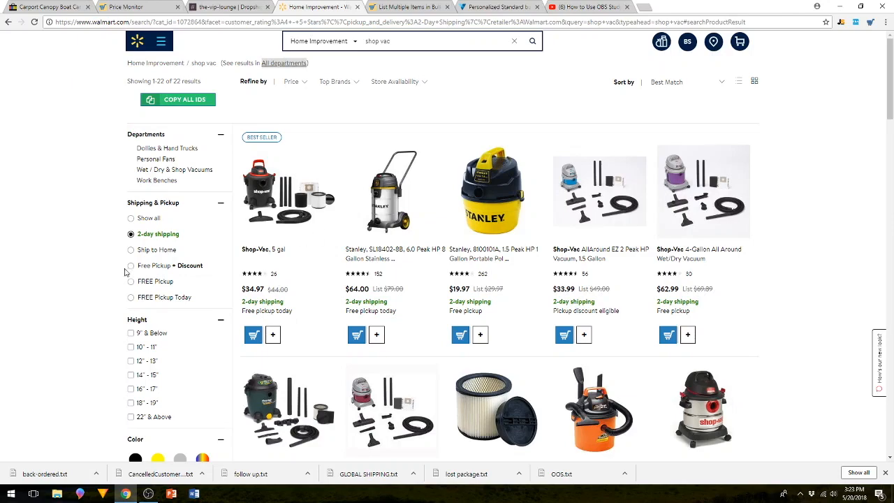
# Limit the results to a price range of $35 to $150 and look over the filtered products.
pyautogui.scroll(-2, 106, 288)
pyautogui.scroll(-7, 106, 288)
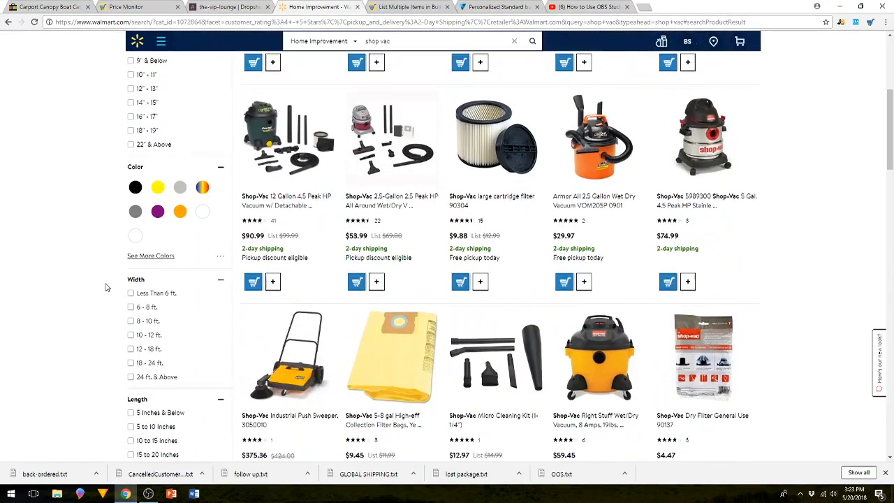
pyautogui.scroll(-2, 106, 288)
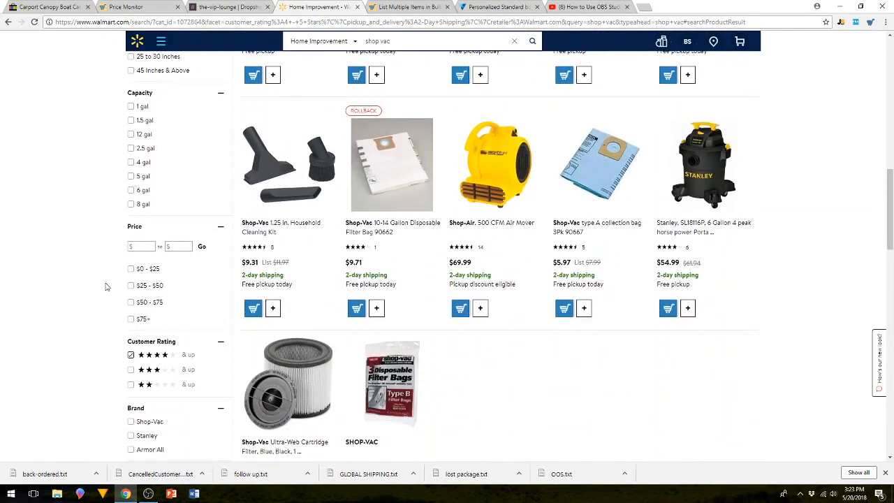
pyautogui.click(138, 200)
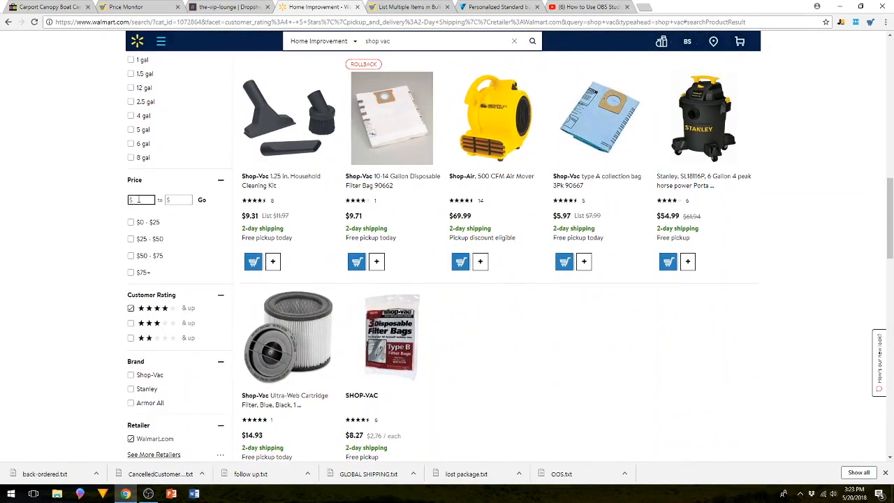
pyautogui.write('35')
pyautogui.click(181, 200)
pyautogui.write('150')
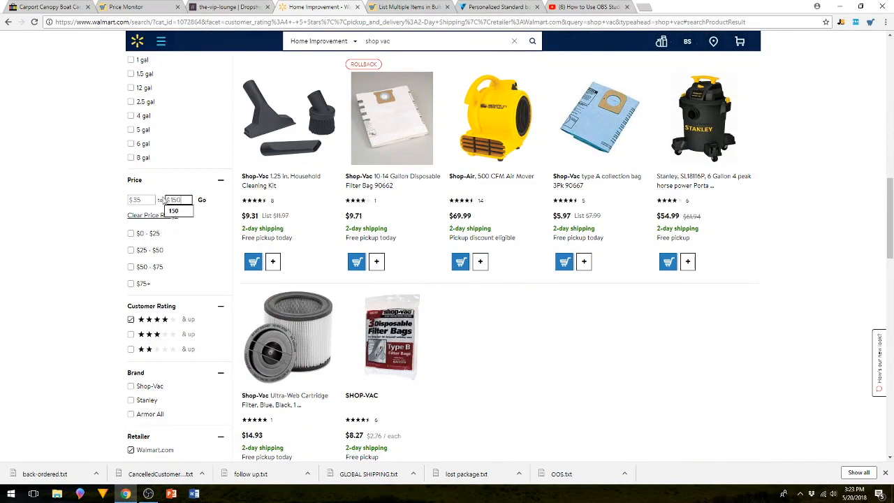
pyautogui.click(47, 206)
pyautogui.click(201, 203)
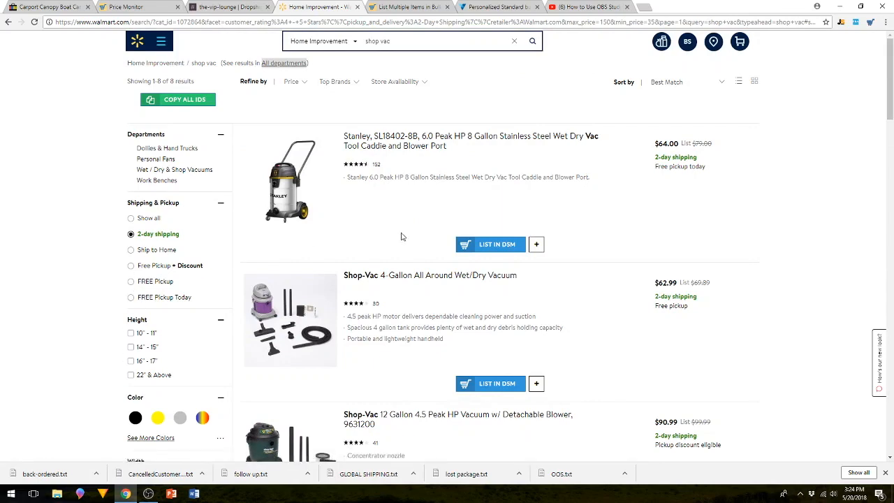
pyautogui.scroll(-2, 403, 241)
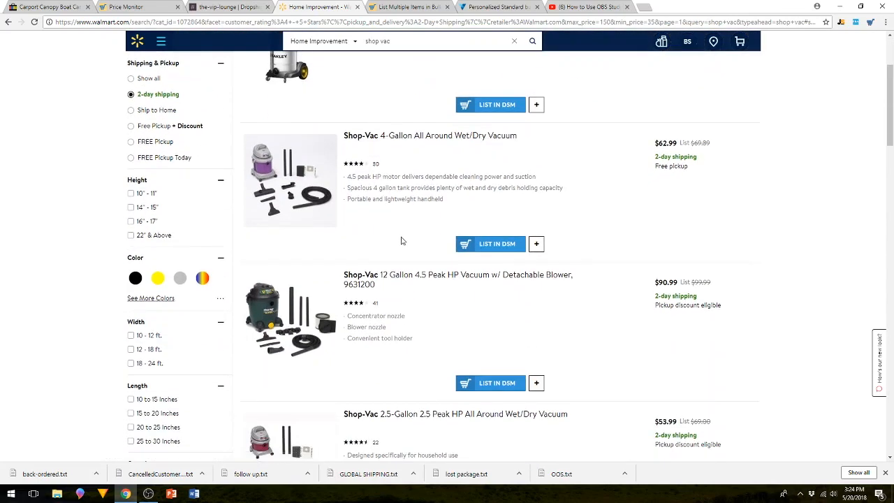
pyautogui.scroll(2, 401, 241)
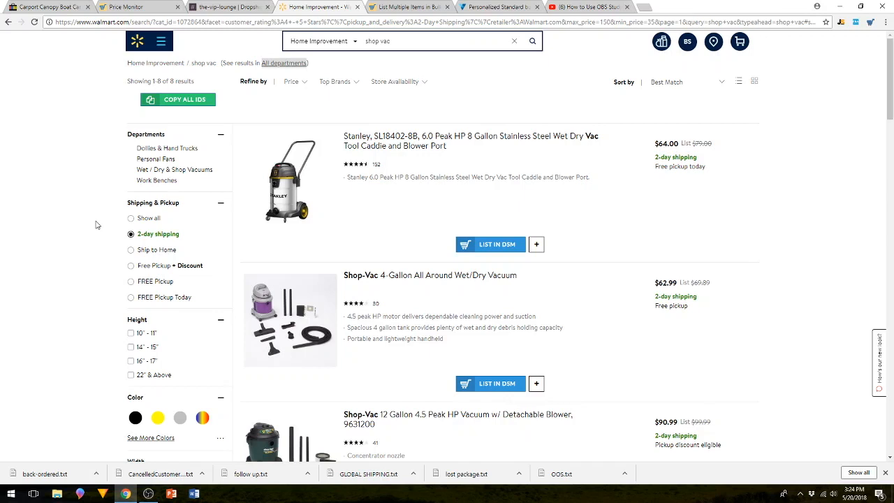
# Copy all filtered shop vacs into the items list at once, and clear the whole list.
pyautogui.click(187, 108)
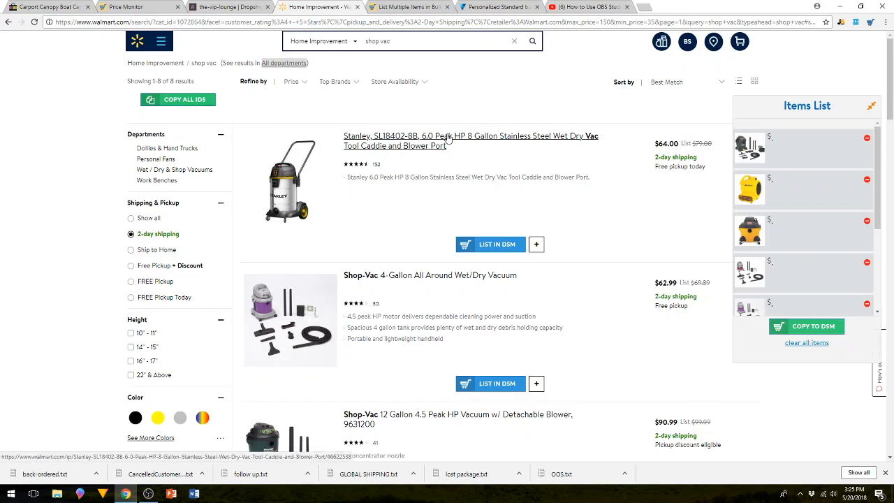
pyautogui.click(810, 343)
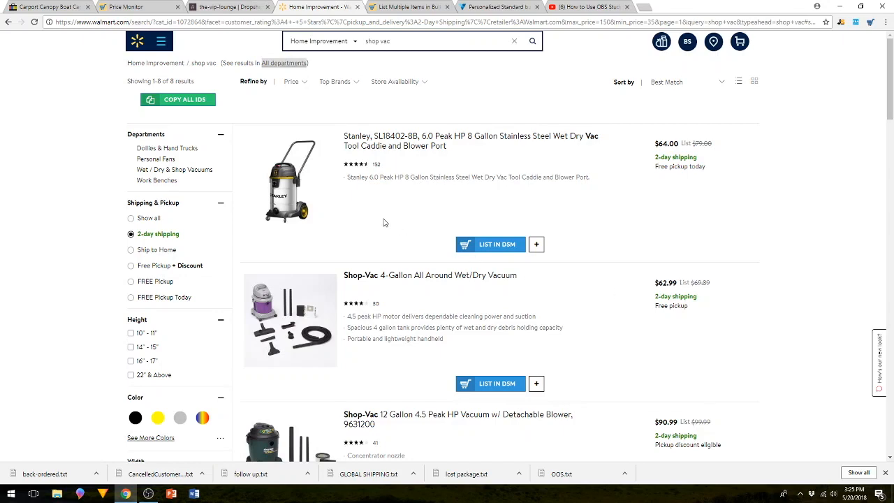
# Add the Stanley SL18402-8B, the 12-gallon Shop-Vac 9631200, the Shop-Vac Right Stuff and the Stanley SL18116P to the items list.
pyautogui.scroll(-3, 383, 222)
pyautogui.scroll(3, 384, 222)
pyautogui.click(536, 243)
pyautogui.scroll(-6, 411, 264)
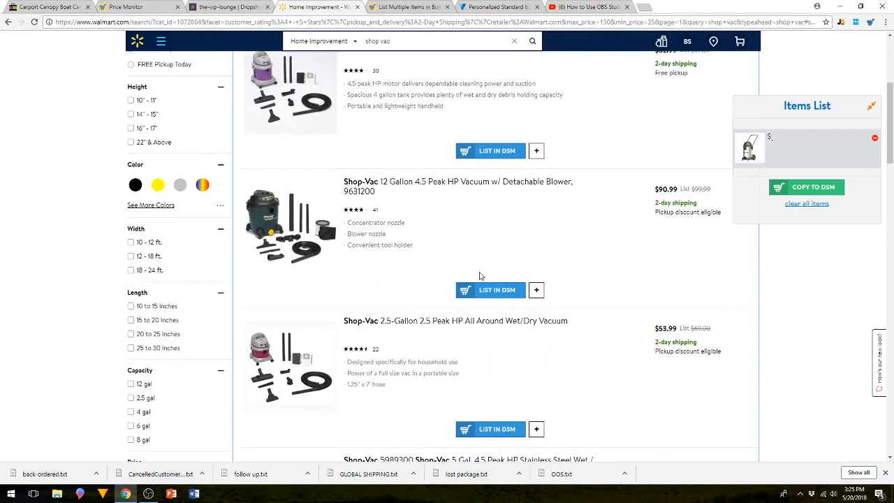
pyautogui.click(536, 289)
pyautogui.scroll(-5, 406, 268)
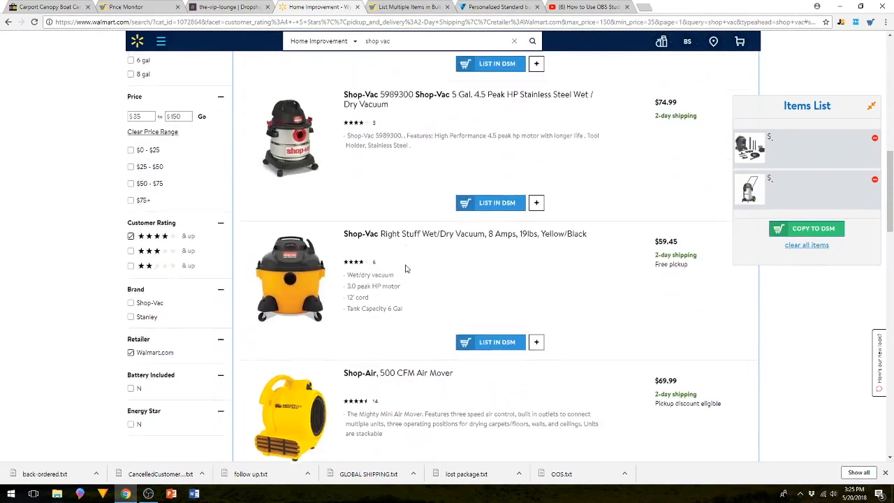
pyautogui.scroll(-3, 420, 273)
pyautogui.click(534, 242)
pyautogui.scroll(-4, 376, 255)
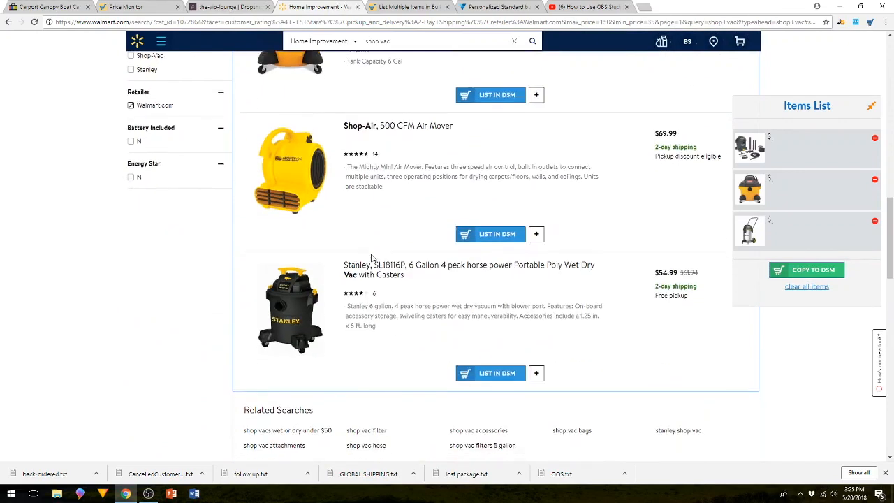
pyautogui.scroll(-2, 373, 258)
pyautogui.click(537, 288)
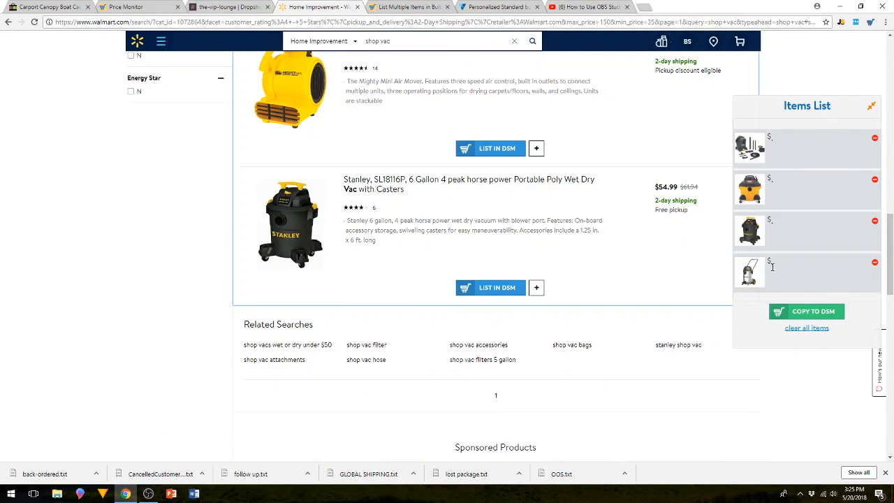
# Search the Home Improvement department for "ladders".
pyautogui.scroll(15, 487, 218)
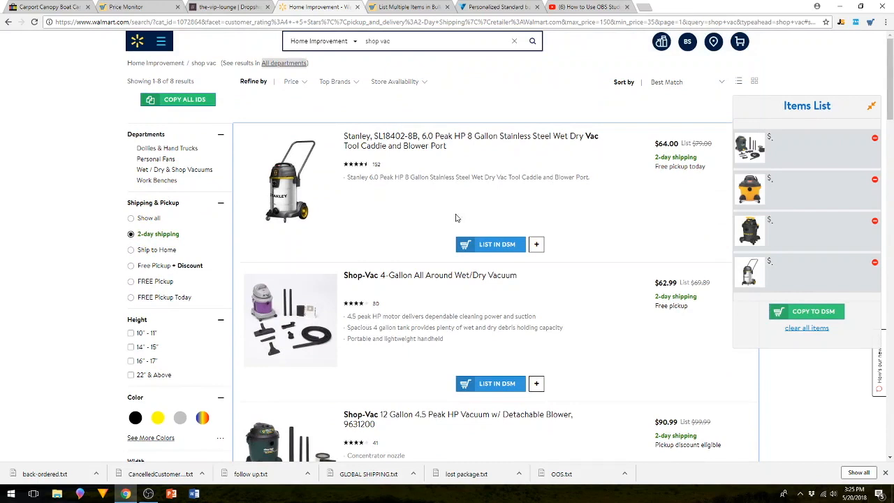
pyautogui.click(408, 46)
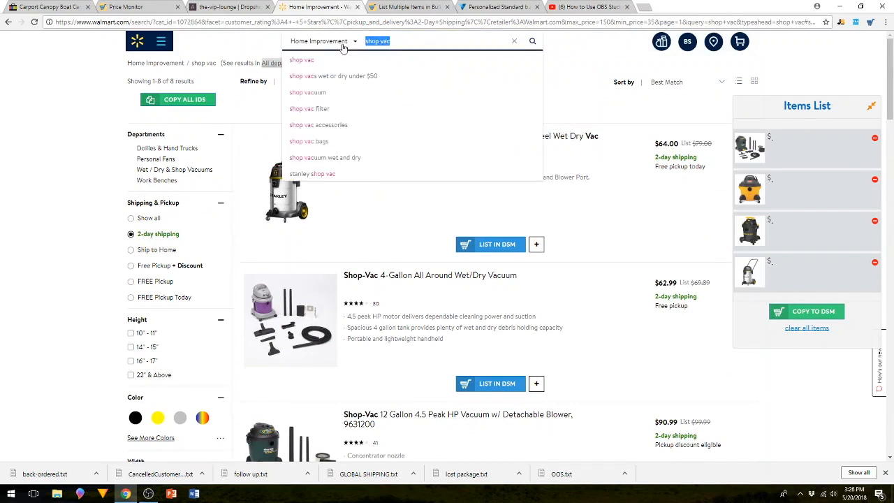
pyautogui.write('ladders')
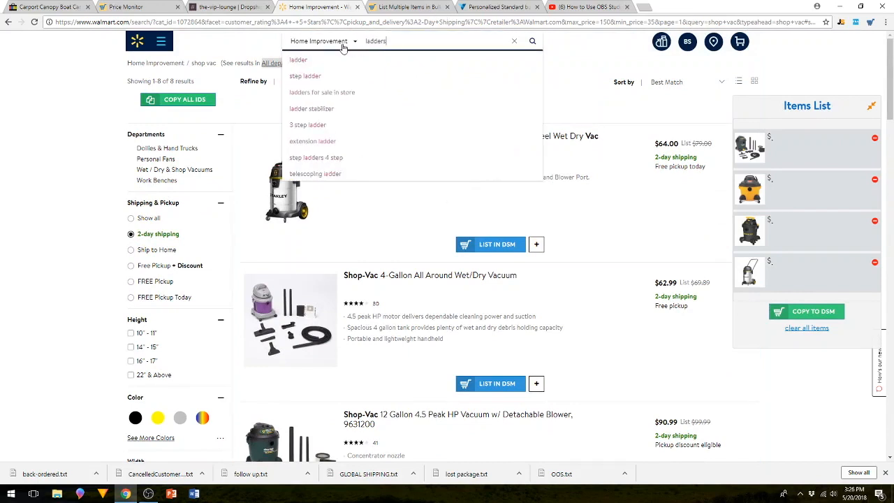
pyautogui.press('Return')
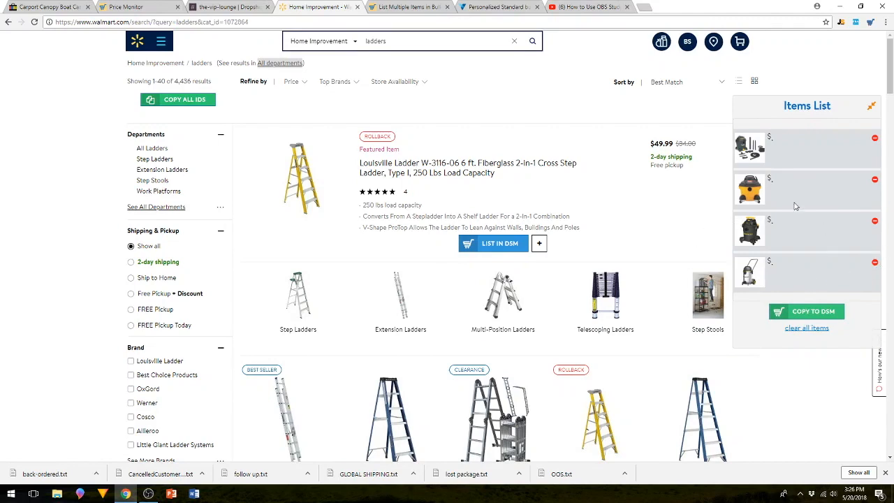
# Filter the ladder results to 2-day shipping and reload the page.
pyautogui.scroll(-2, 768, 202)
pyautogui.scroll(2, 741, 202)
pyautogui.click(131, 264)
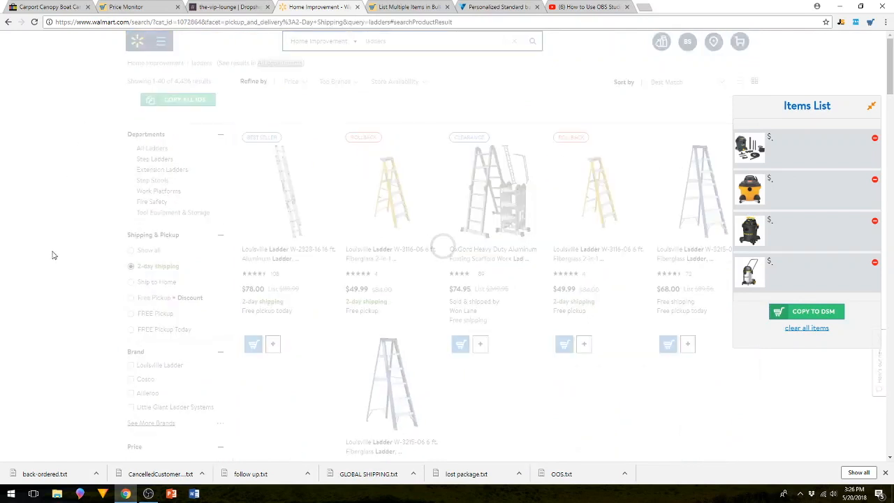
pyautogui.rightClick(55, 257)
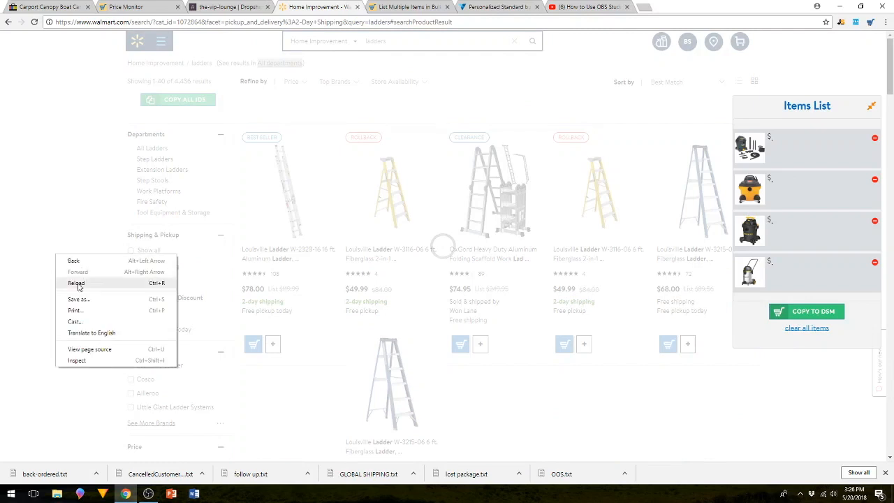
pyautogui.click(80, 283)
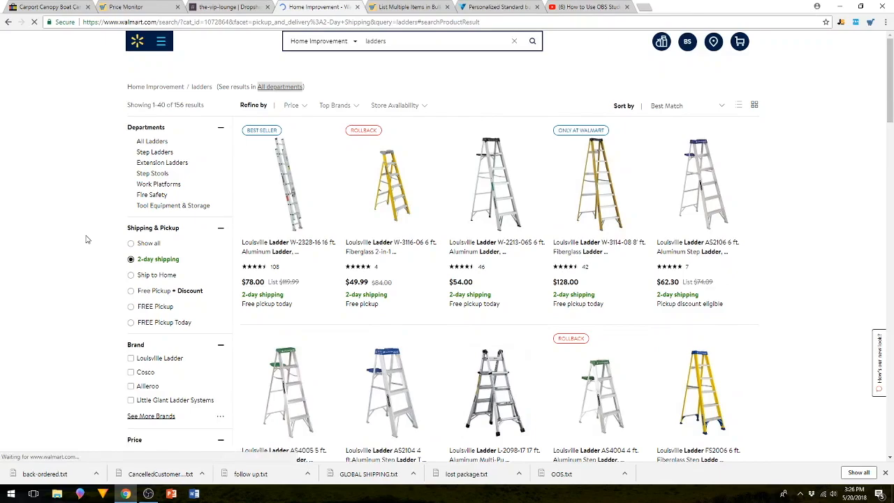
# Restrict the ladder results to items sold by the retailer Walmart.com.
pyautogui.scroll(-3, 86, 240)
pyautogui.scroll(-5, 86, 240)
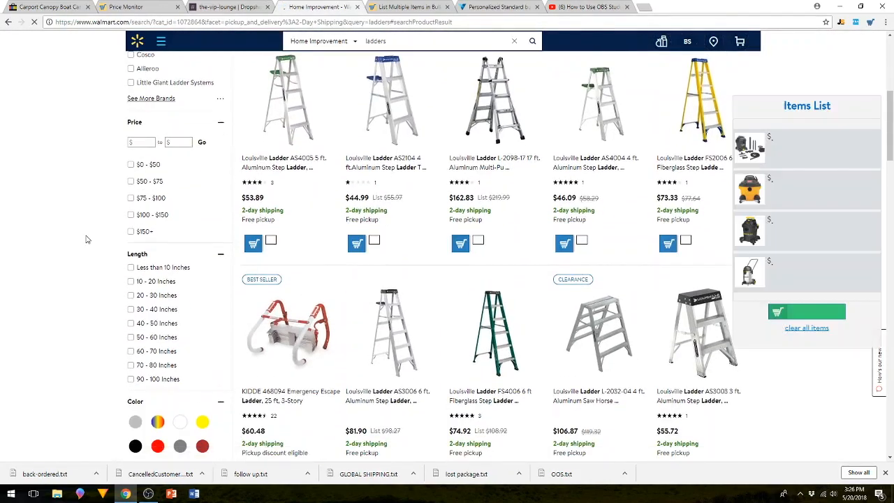
pyautogui.scroll(-3, 86, 240)
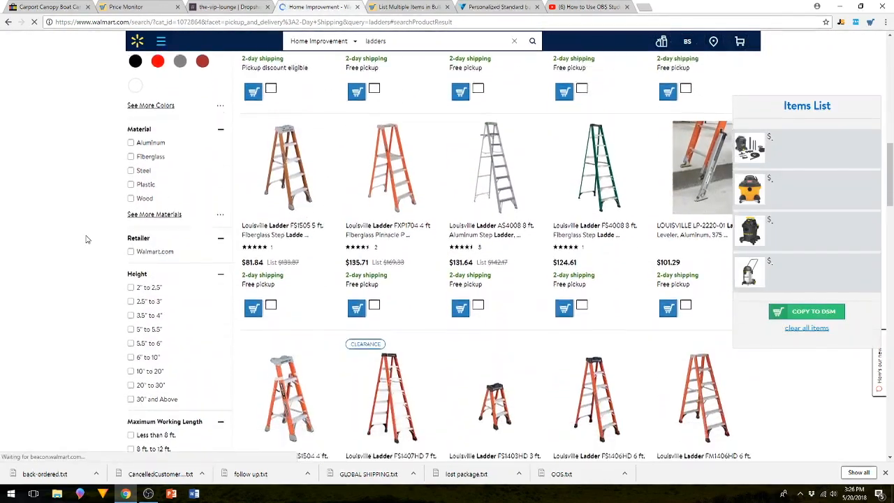
pyautogui.click(132, 233)
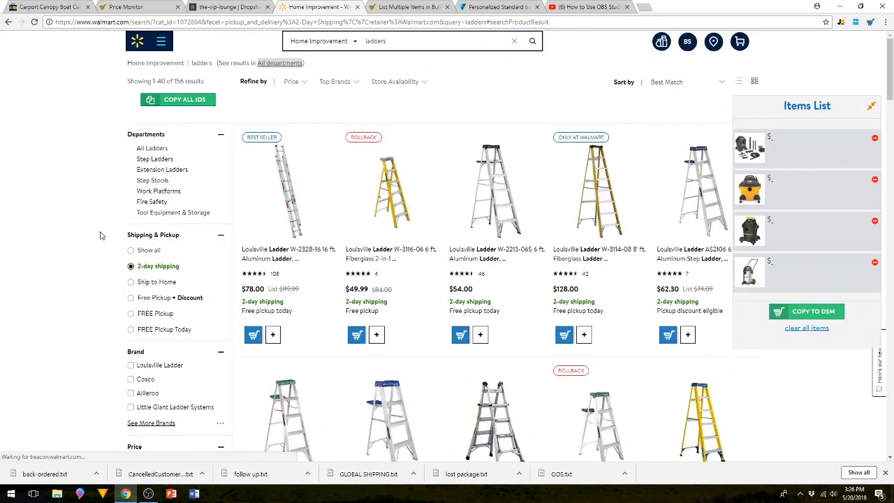
# Look through the ladder results and the available filter options, comparing prices, ratings and brands.
pyautogui.scroll(-3, 99, 235)
pyautogui.scroll(-2, 100, 235)
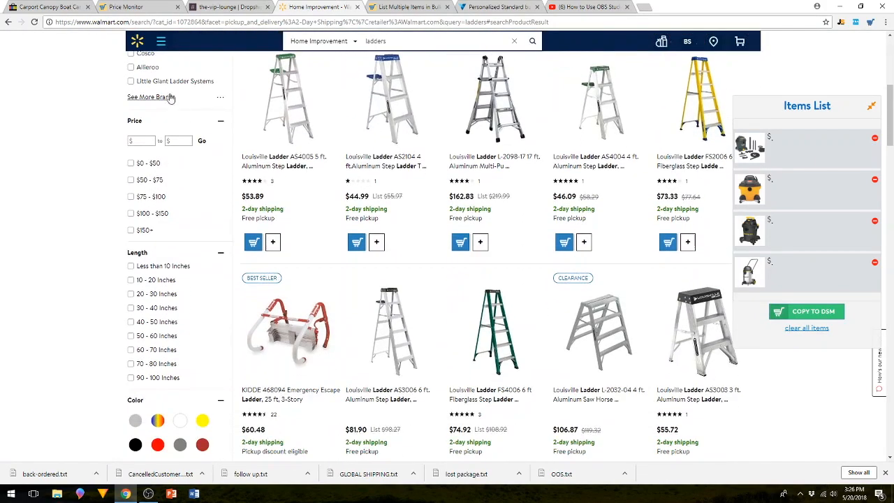
pyautogui.click(131, 164)
pyautogui.scroll(-6, 60, 157)
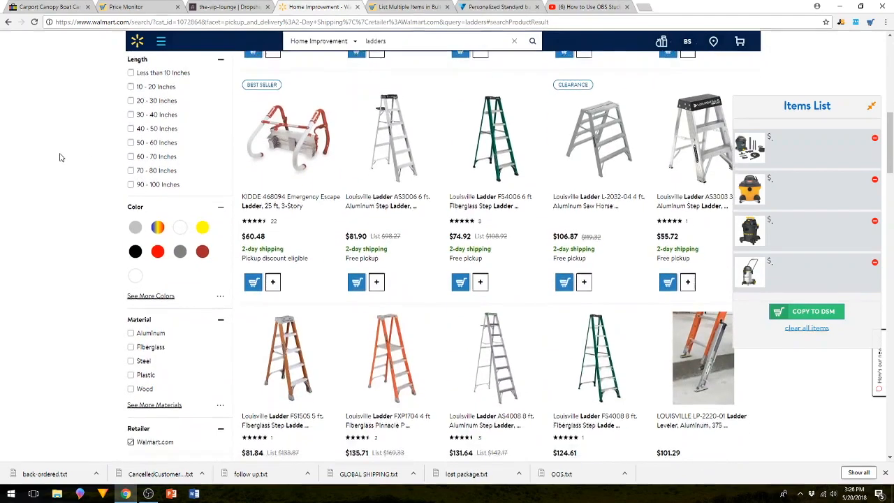
pyautogui.scroll(-6, 59, 157)
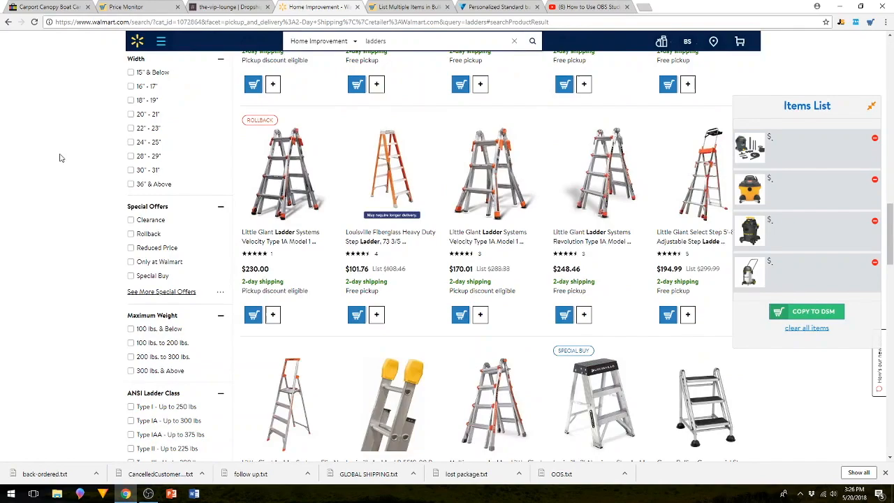
pyautogui.scroll(-4, 59, 157)
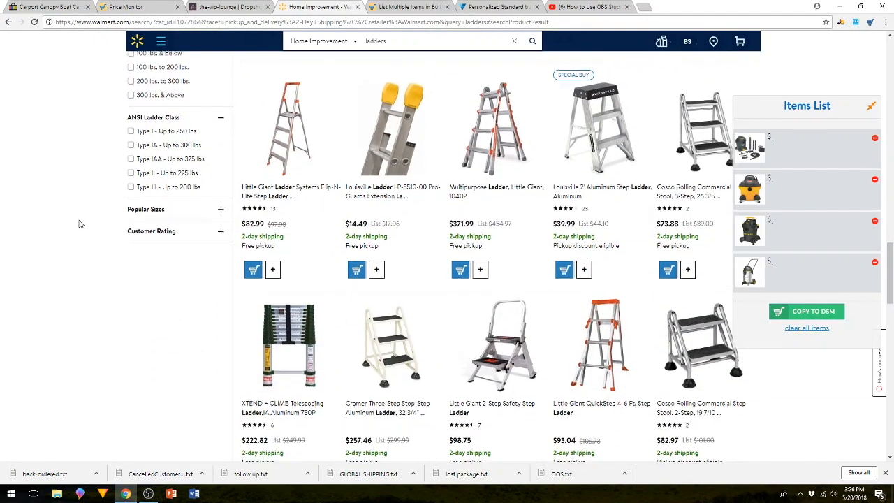
pyautogui.scroll(2, 80, 223)
pyautogui.scroll(2, 80, 223)
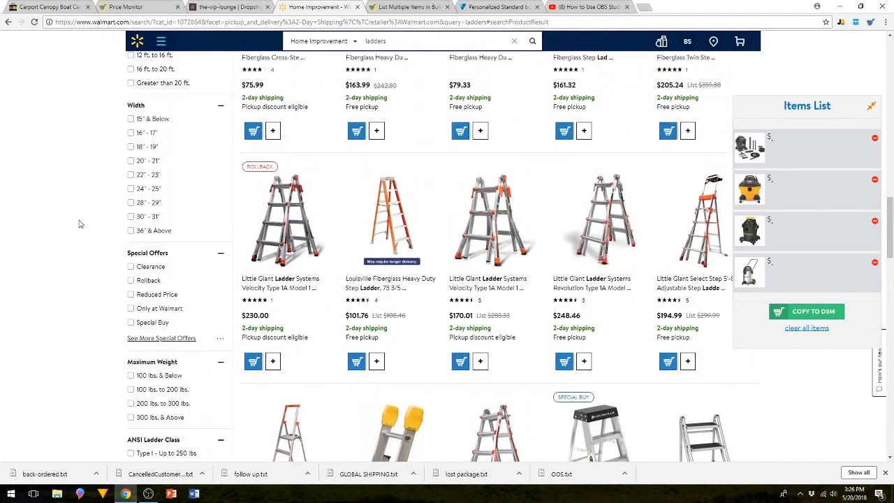
pyautogui.scroll(3, 80, 224)
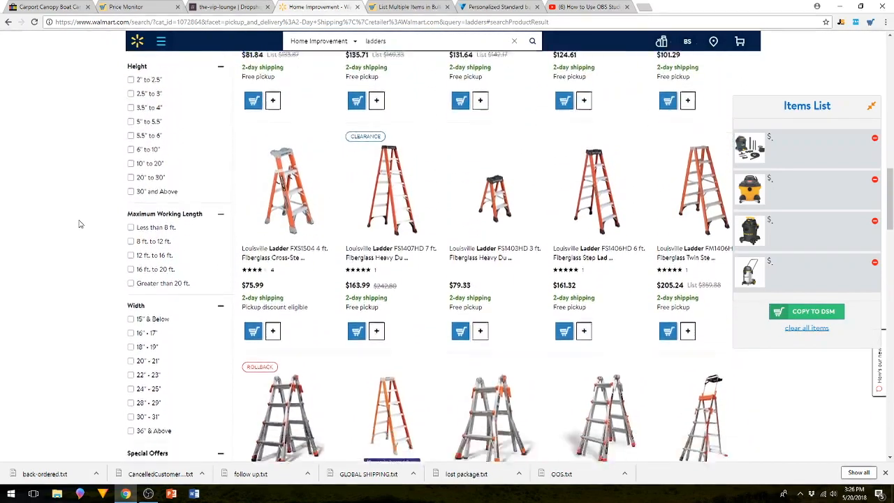
pyautogui.scroll(-5, 80, 224)
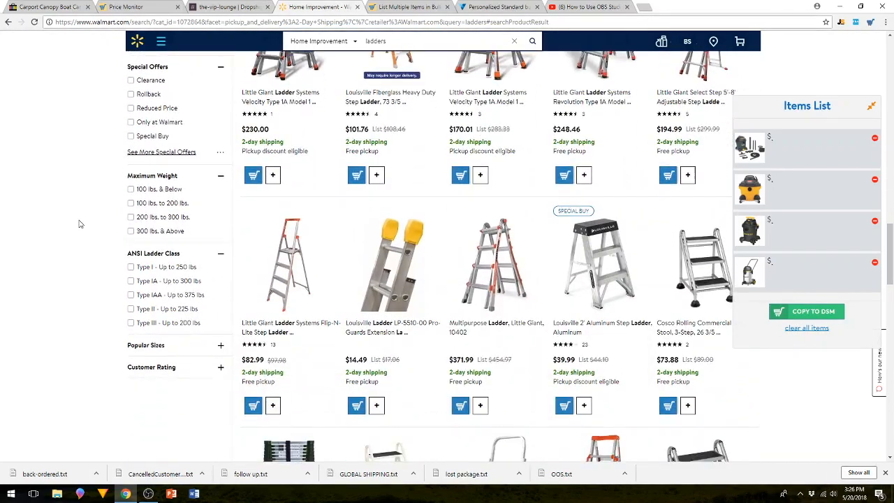
pyautogui.scroll(6, 80, 223)
pyautogui.scroll(2, 81, 223)
pyautogui.scroll(3, 81, 224)
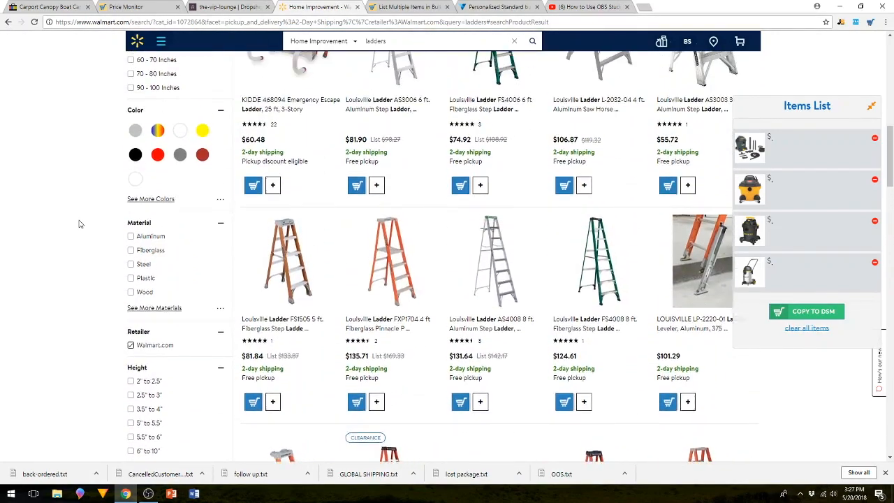
pyautogui.scroll(-2, 81, 223)
pyautogui.scroll(-4, 80, 224)
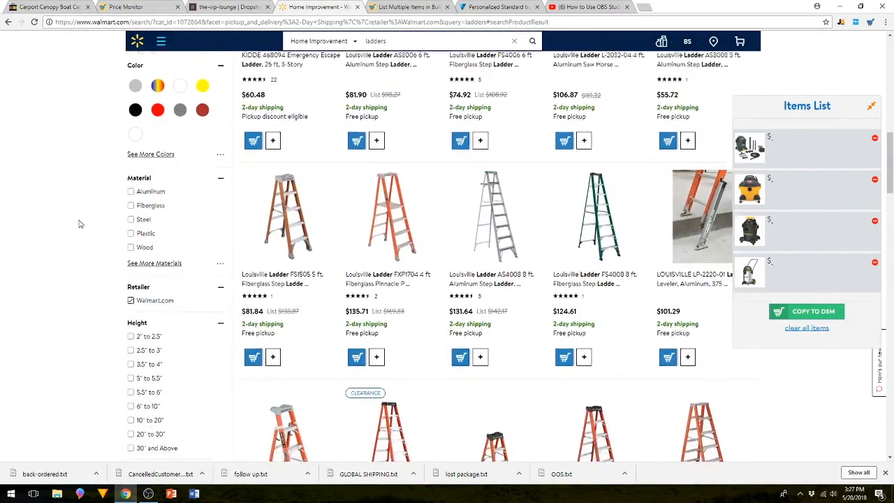
pyautogui.scroll(-3, 80, 223)
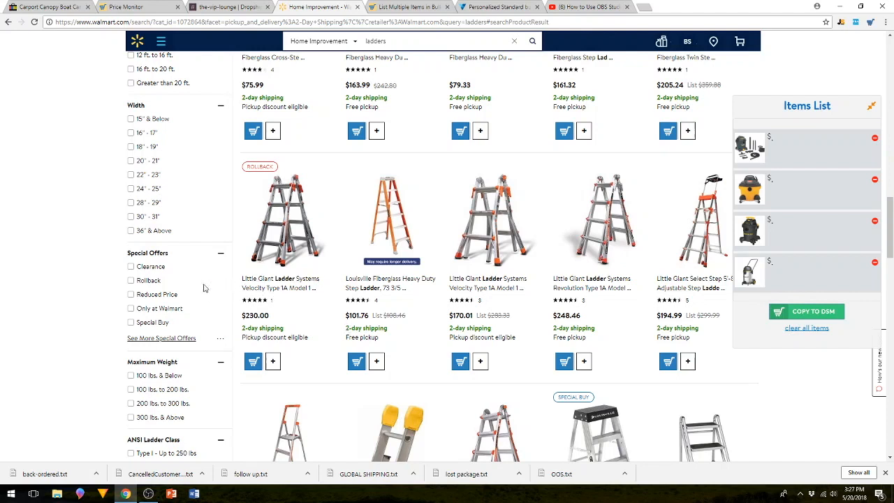
# Limit the ladder results to a price range of $35 to $150 and reload the page.
pyautogui.scroll(2, 28, 241)
pyautogui.scroll(10, 86, 221)
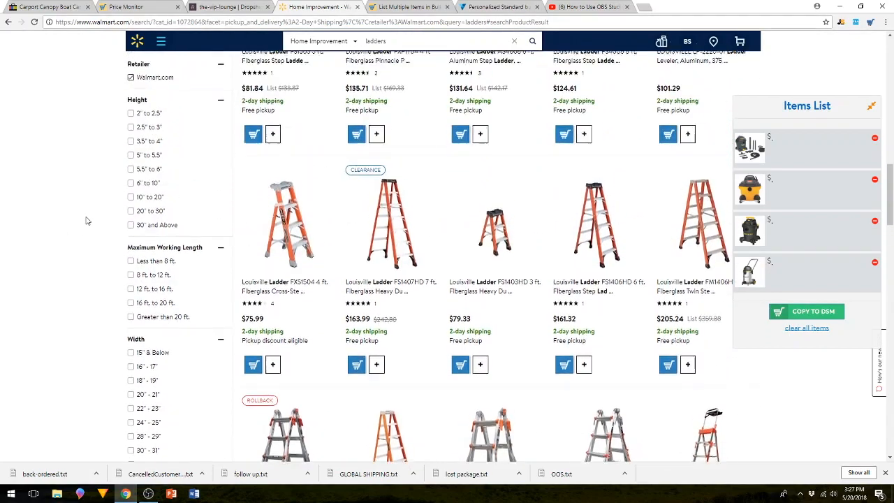
pyautogui.scroll(3, 86, 221)
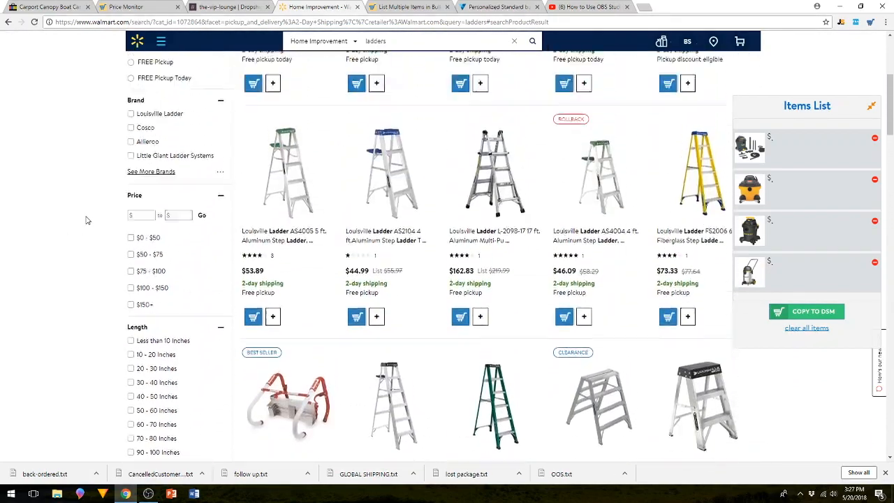
pyautogui.click(143, 233)
pyautogui.write('35')
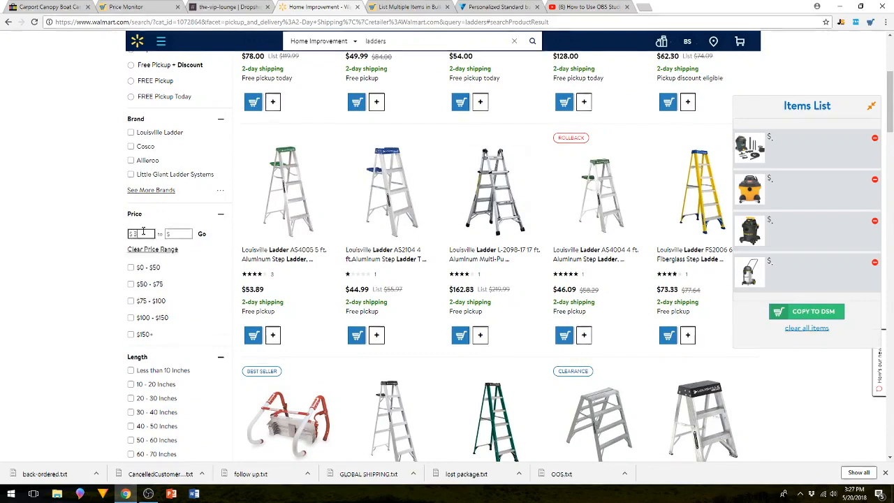
pyautogui.click(181, 235)
pyautogui.write('150')
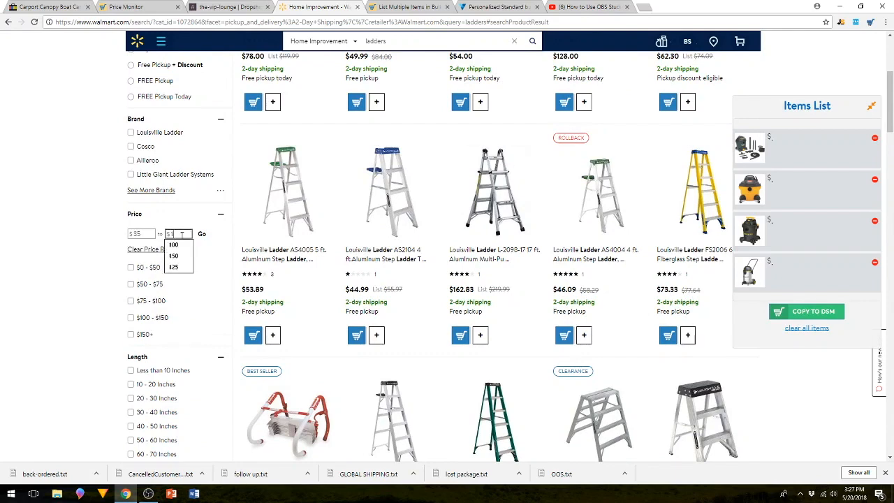
pyautogui.click(202, 236)
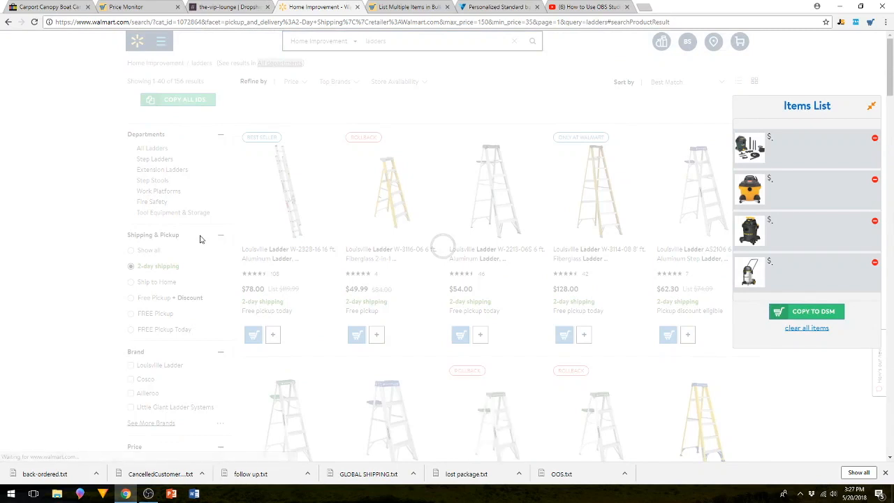
pyautogui.rightClick(332, 252)
pyautogui.click(353, 278)
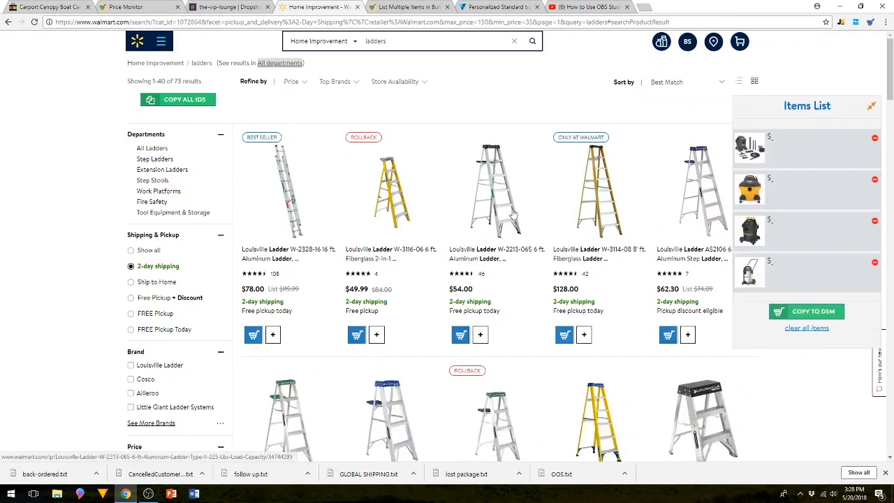
# Add the best-selling Louisville W-2328-16 16 ft. aluminum ladder to the items list.
pyautogui.scroll(-2, 512, 216)
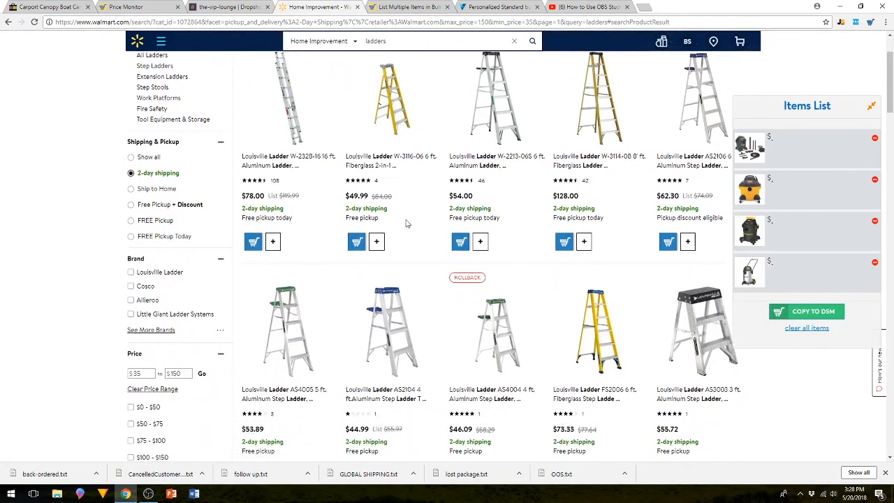
pyautogui.scroll(1, 330, 226)
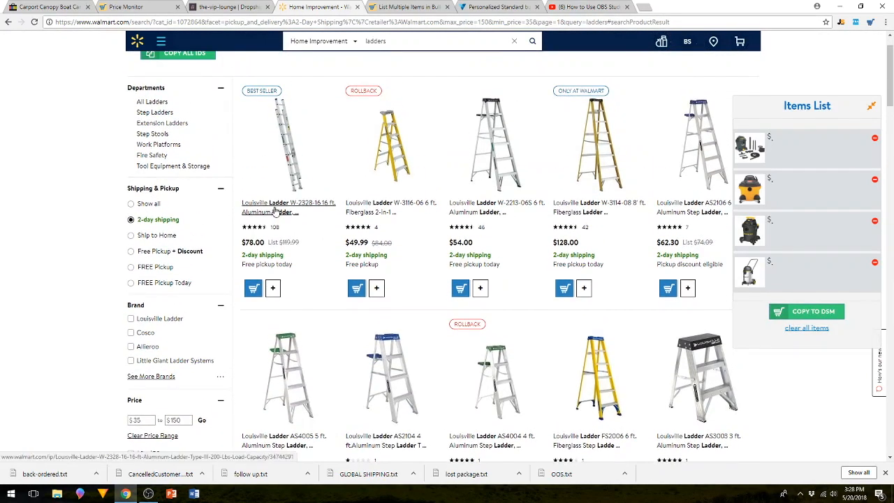
pyautogui.click(272, 287)
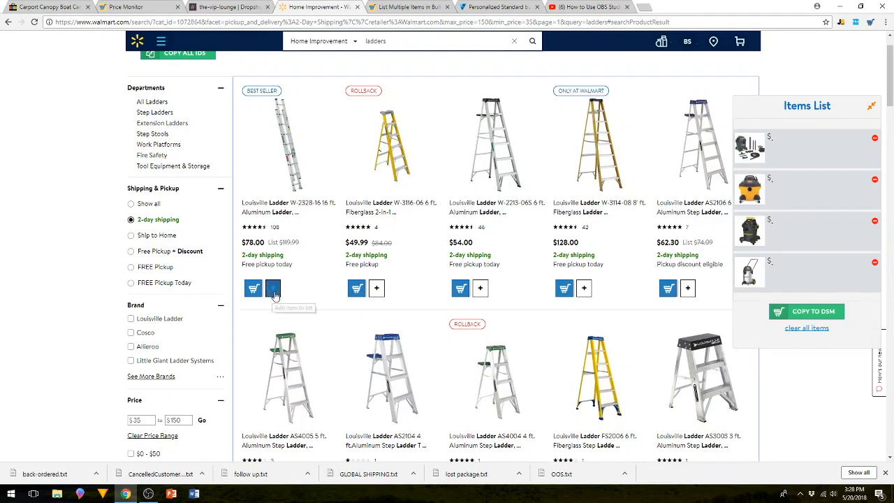
# Add the Louisville FS2006 and FS4006 6 ft. fiberglass step ladders to the items list.
pyautogui.scroll(-1, 522, 294)
pyautogui.scroll(-1, 521, 294)
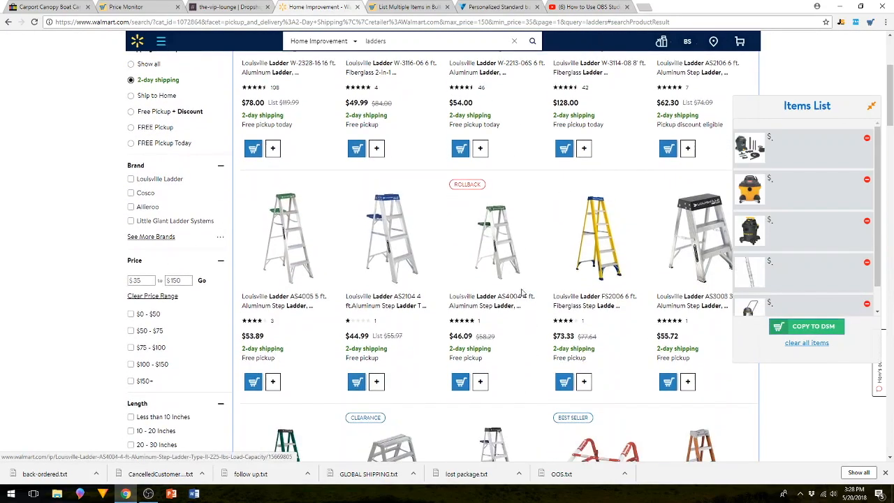
pyautogui.scroll(-2, 559, 328)
pyautogui.scroll(-1, 552, 336)
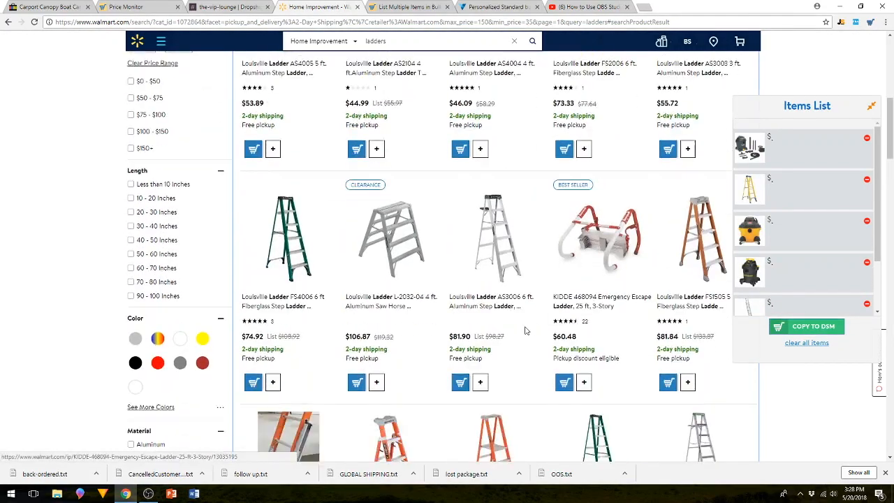
pyautogui.scroll(-1, 595, 320)
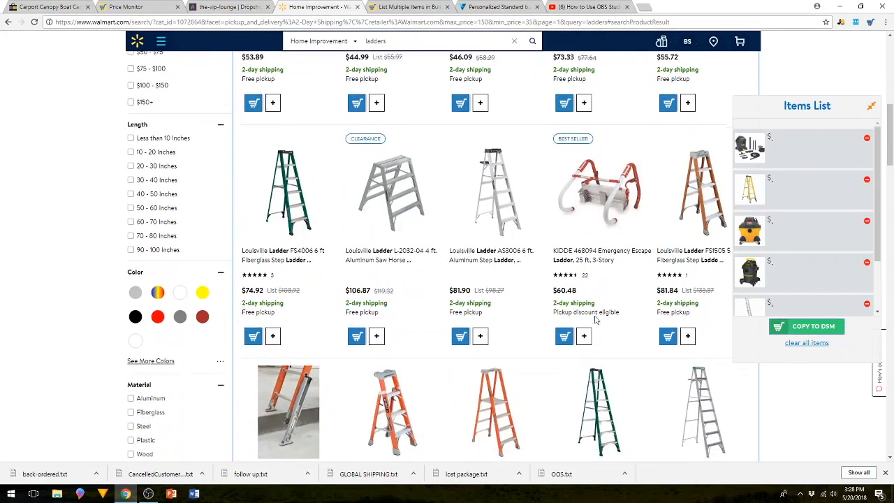
pyautogui.click(272, 336)
# Add the best-selling KIDDE 468094 25 ft. emergency escape ladder to the items list.
pyautogui.scroll(-1, 615, 275)
pyautogui.scroll(-1, 615, 275)
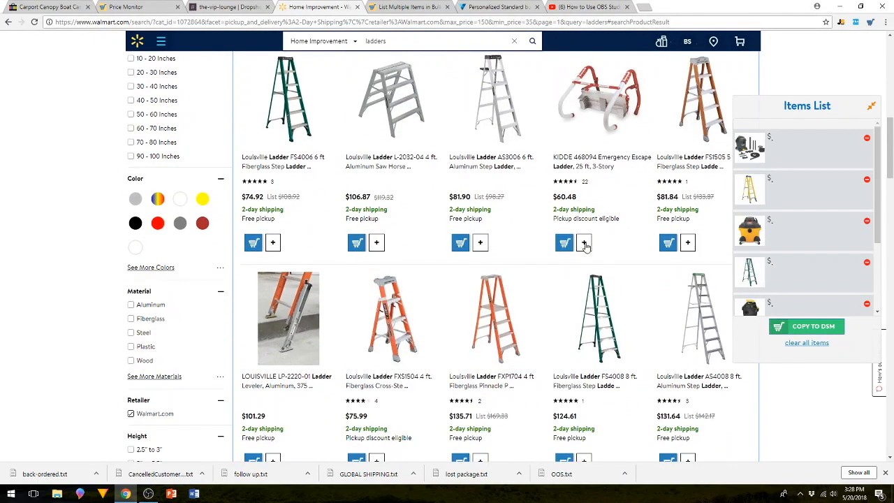
pyautogui.click(584, 242)
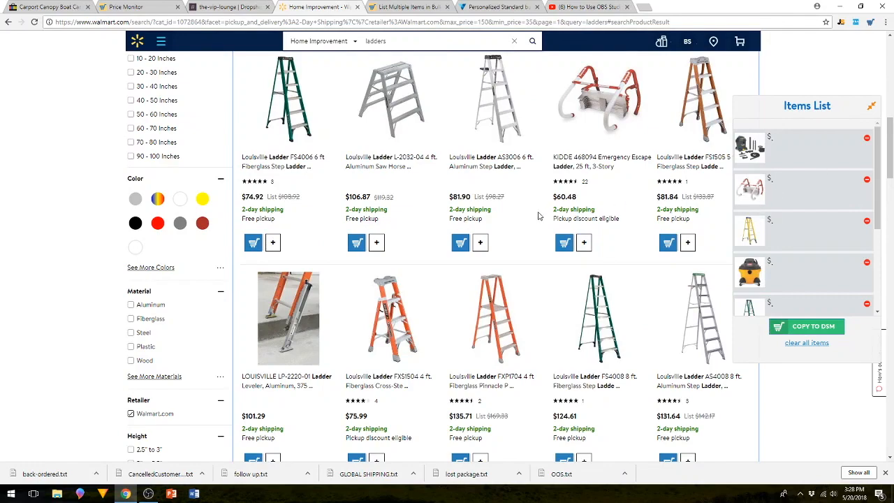
# Add the Little Giant Flip-N-Lite step ladder and the Cosco 2-step rolling commercial step stool to the items list.
pyautogui.scroll(-5, 524, 209)
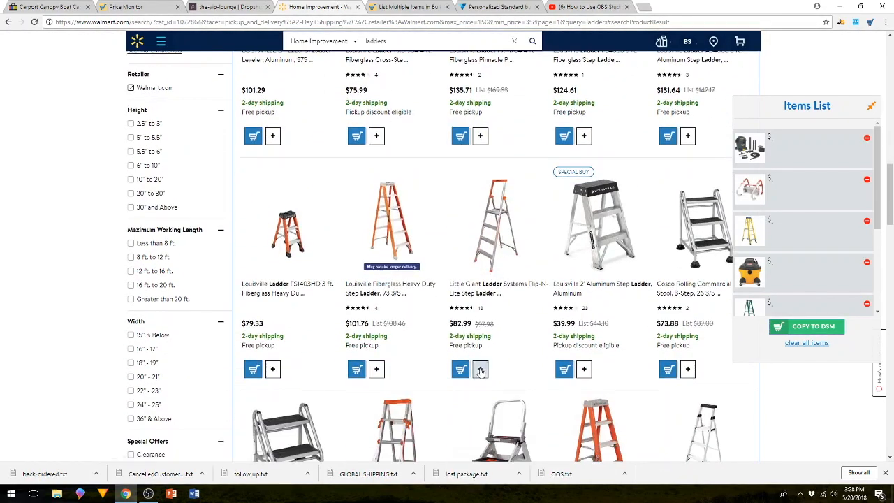
pyautogui.scroll(-4, 481, 349)
pyautogui.click(272, 317)
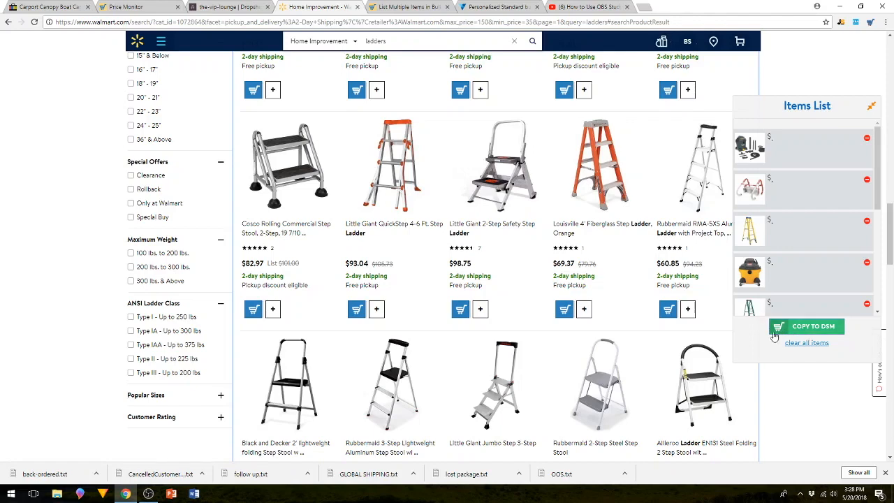
# Switch to the DSM bulk listing page, reload it and delete the pending bulk from 14:22:59 20/05/18.
pyautogui.click(408, 9)
pyautogui.click(34, 22)
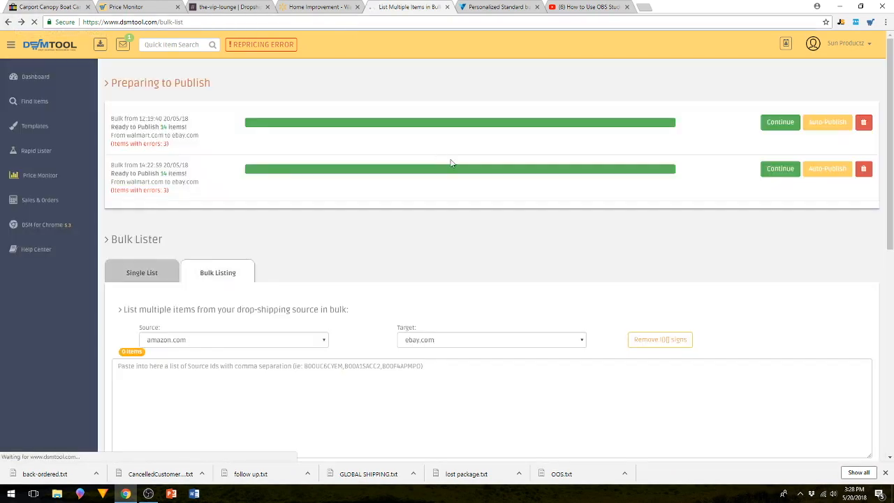
pyautogui.click(868, 172)
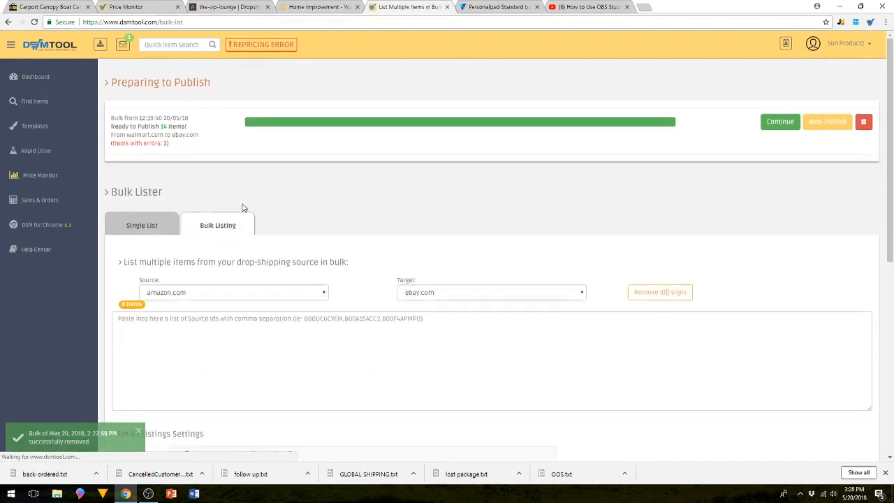
# Set the bulk lister's source to walmart.com.
pyautogui.click(121, 320)
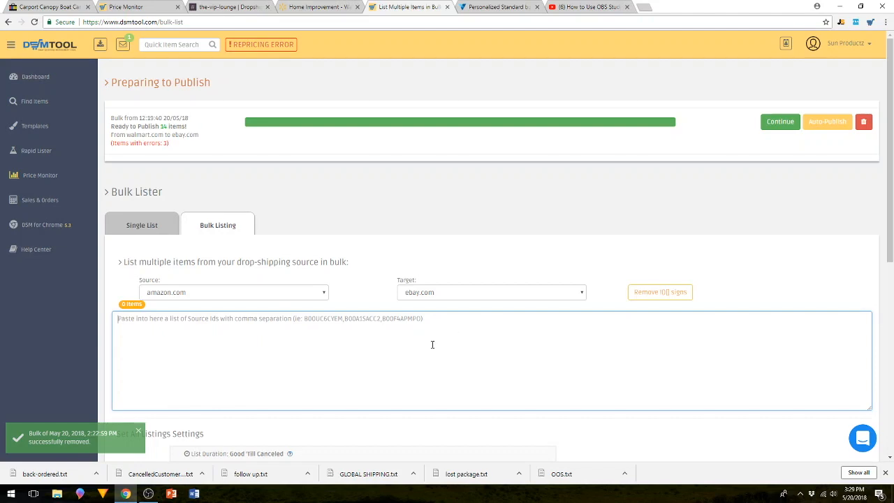
pyautogui.scroll(-2, 375, 364)
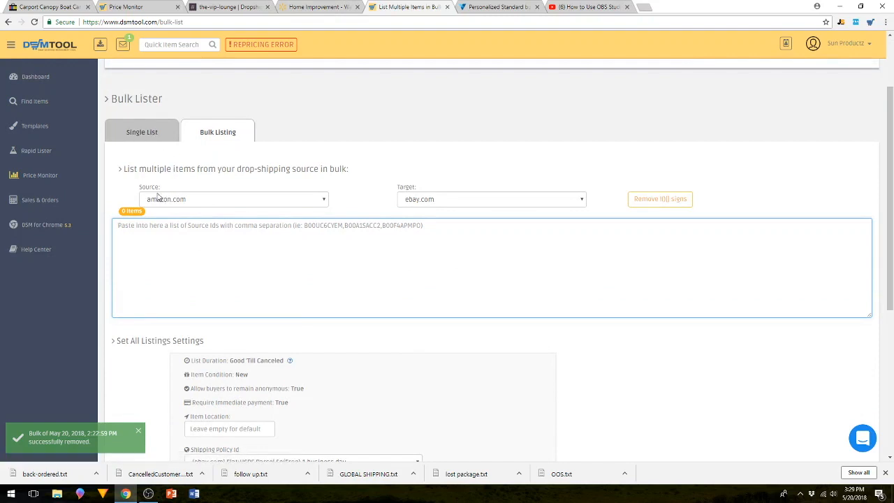
pyautogui.click(324, 200)
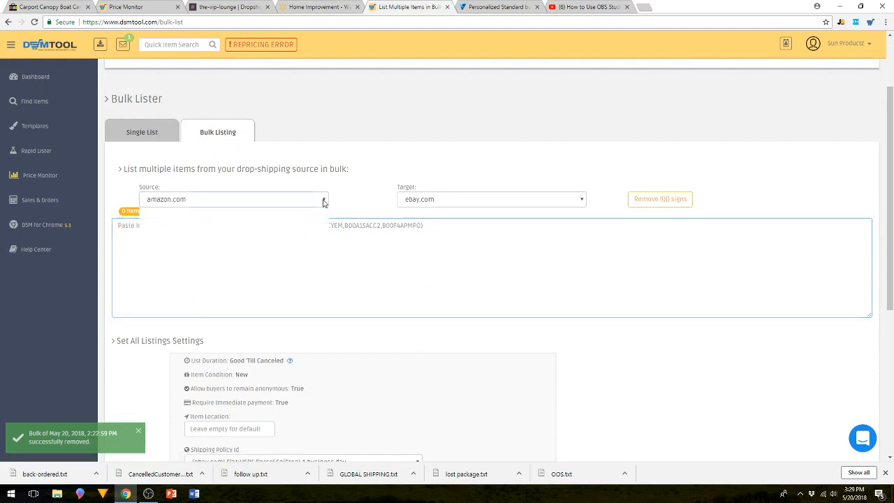
pyautogui.click(259, 221)
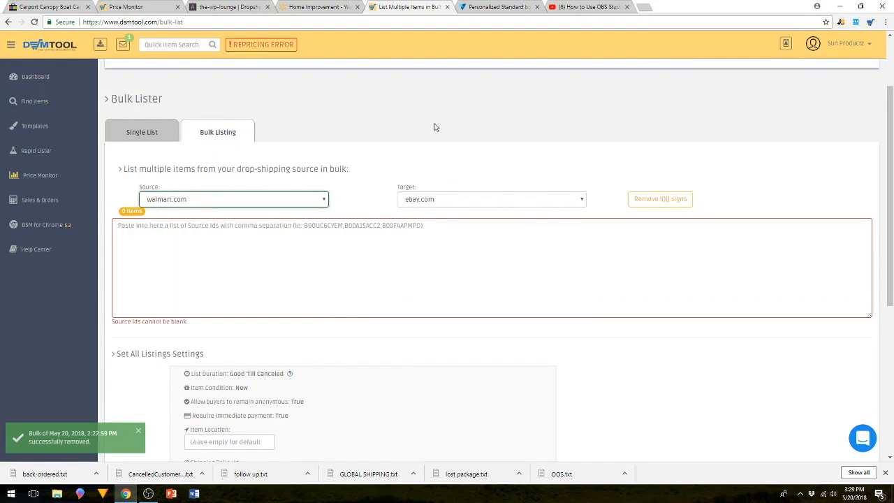
# Return to the Walmart ladder results, copy the collected items list to DSM and check the transferred source IDs.
pyautogui.click(329, 8)
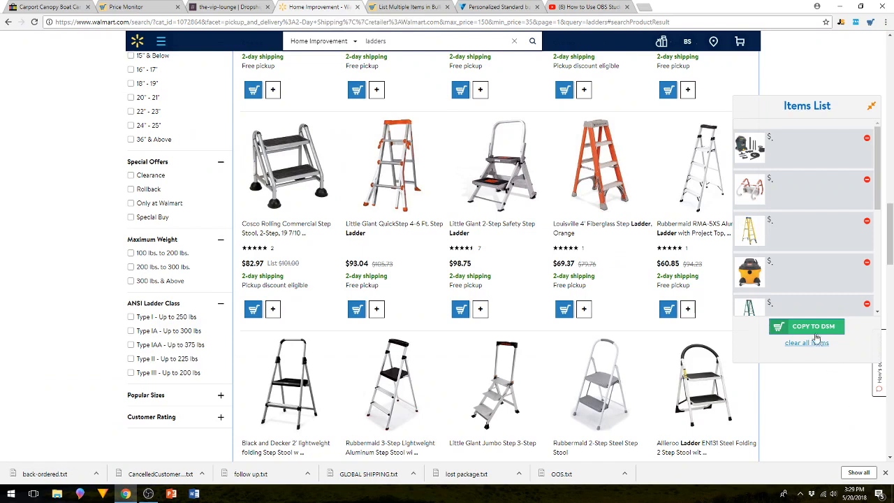
pyautogui.click(814, 328)
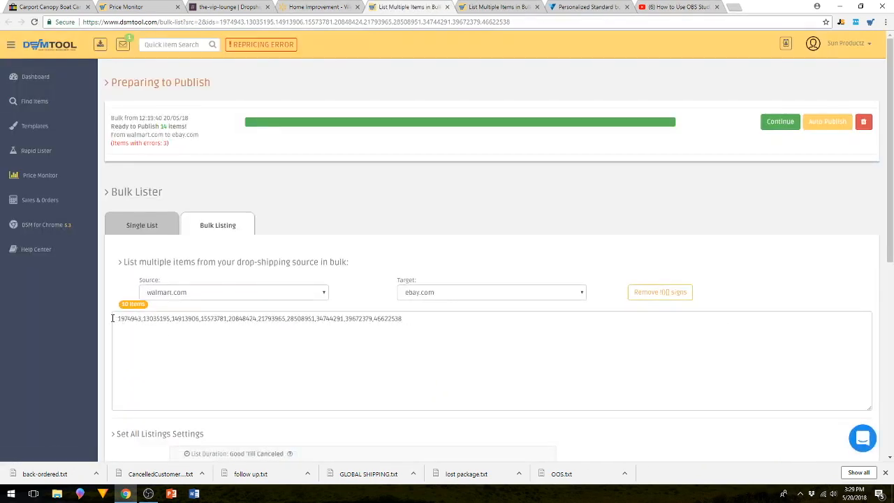
pyautogui.moveTo(114, 318); pyautogui.dragTo(427, 329)
pyautogui.click(420, 349)
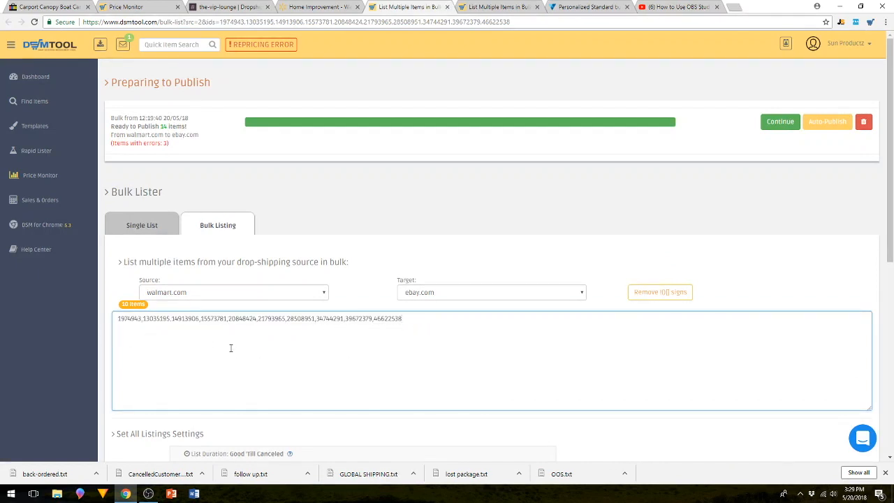
# Import the Walmart items with the existing listing settings, refresh the bulk's progress and continue to its publishing preparation.
pyautogui.scroll(-1, 230, 343)
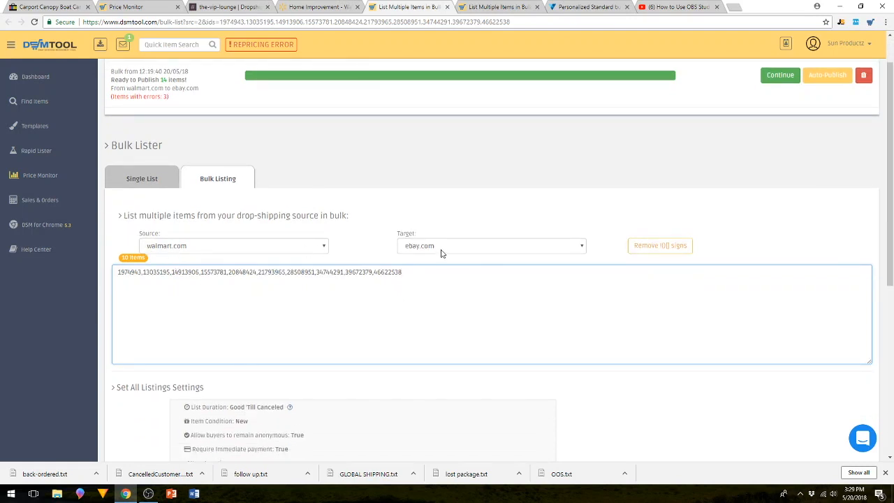
pyautogui.scroll(-3, 433, 255)
pyautogui.scroll(-4, 433, 259)
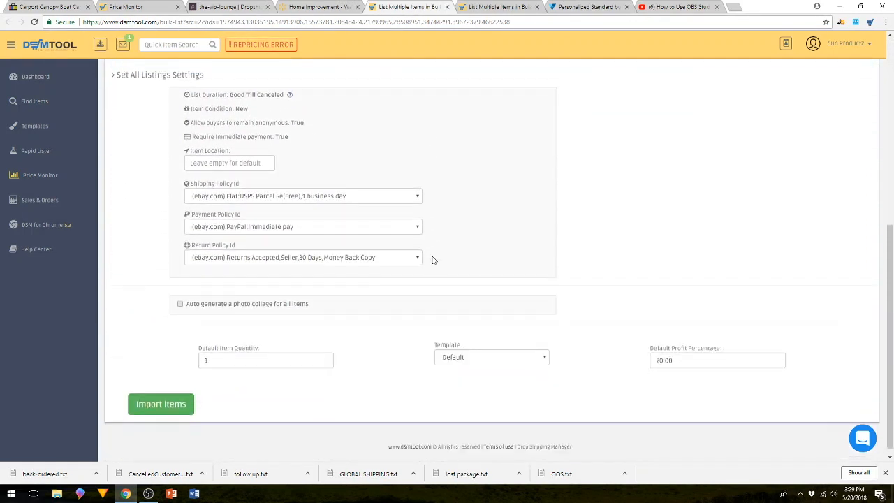
pyautogui.click(162, 395)
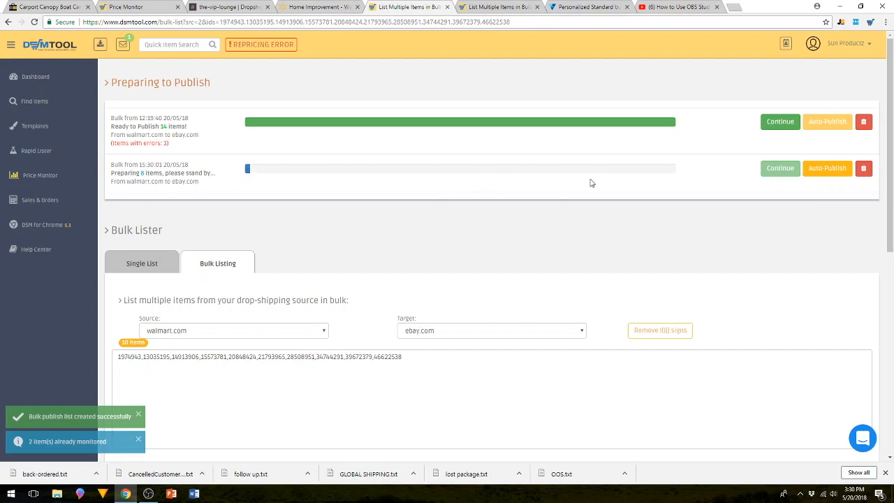
pyautogui.click(34, 21)
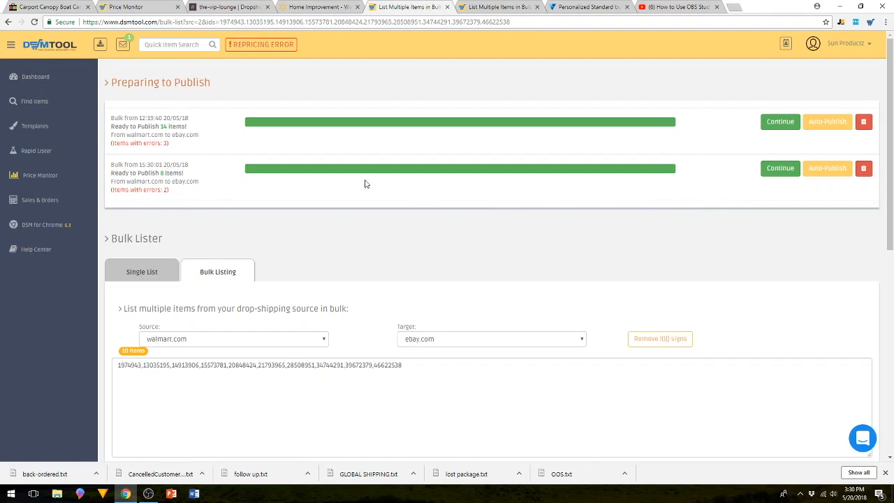
pyautogui.click(777, 172)
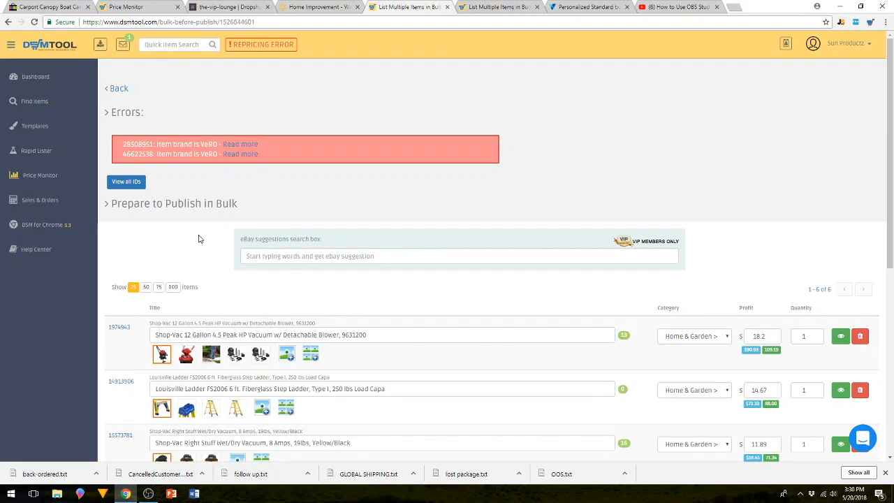
# Review the bulk's import errors and the titles, photos, categories and profits of the prepared items.
pyautogui.scroll(-4, 199, 239)
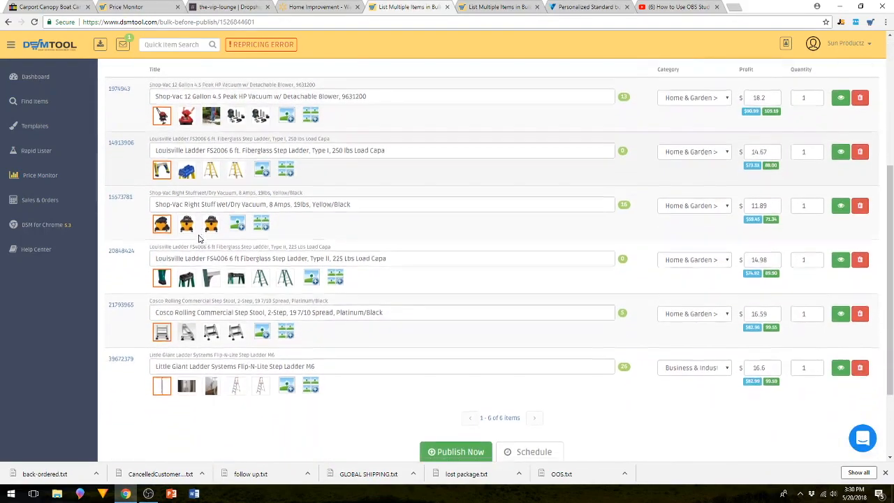
pyautogui.scroll(3, 199, 239)
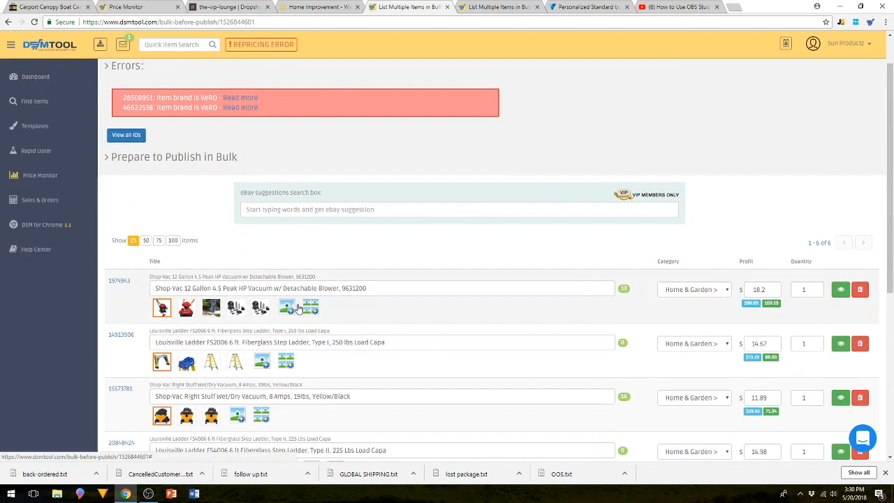
pyautogui.scroll(-3, 298, 309)
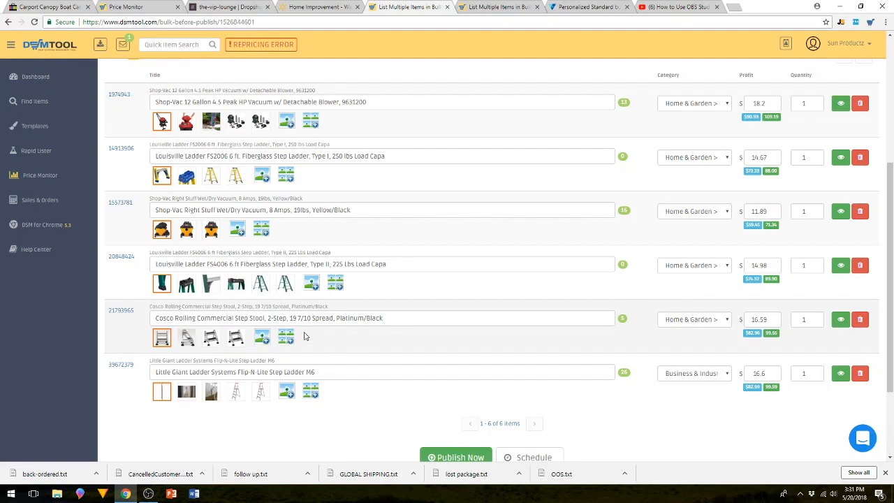
pyautogui.scroll(2, 290, 251)
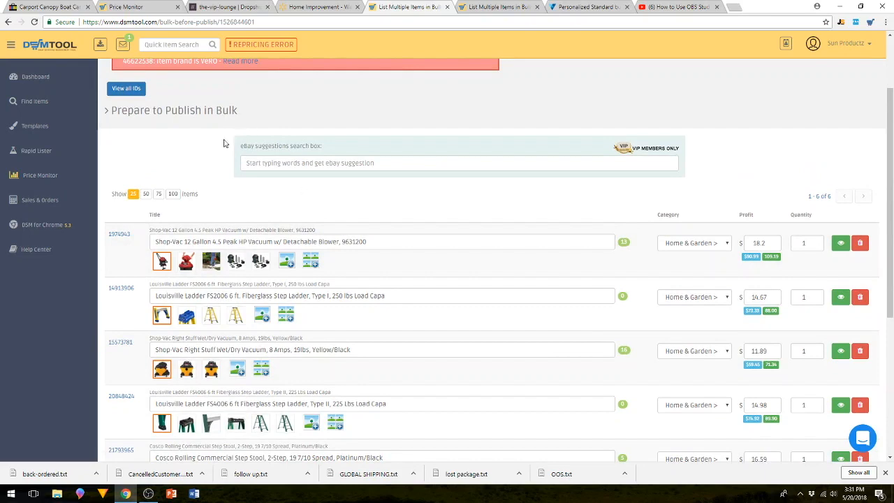
pyautogui.scroll(1, 317, 186)
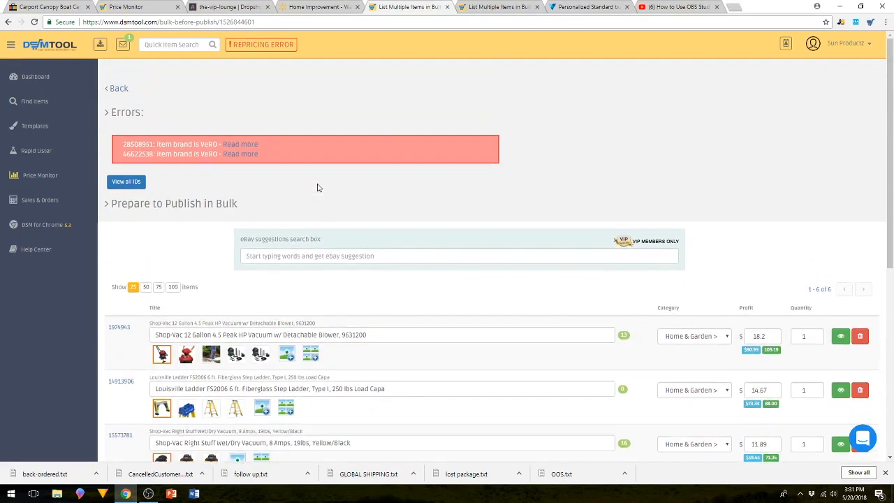
pyautogui.scroll(-3, 318, 187)
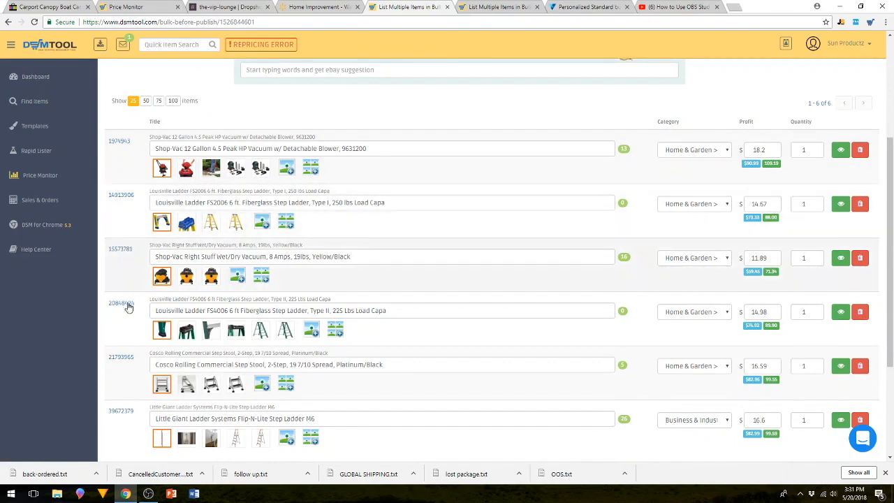
pyautogui.moveTo(383, 149); pyautogui.dragTo(127, 144)
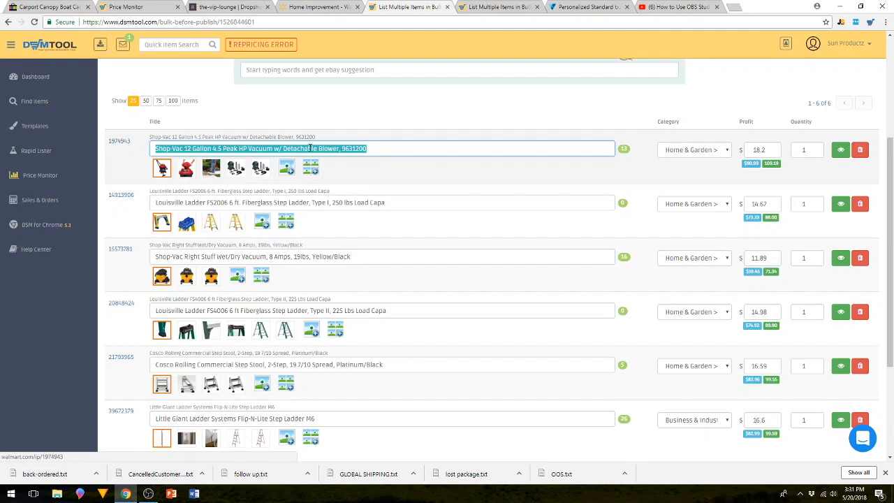
pyautogui.click(389, 153)
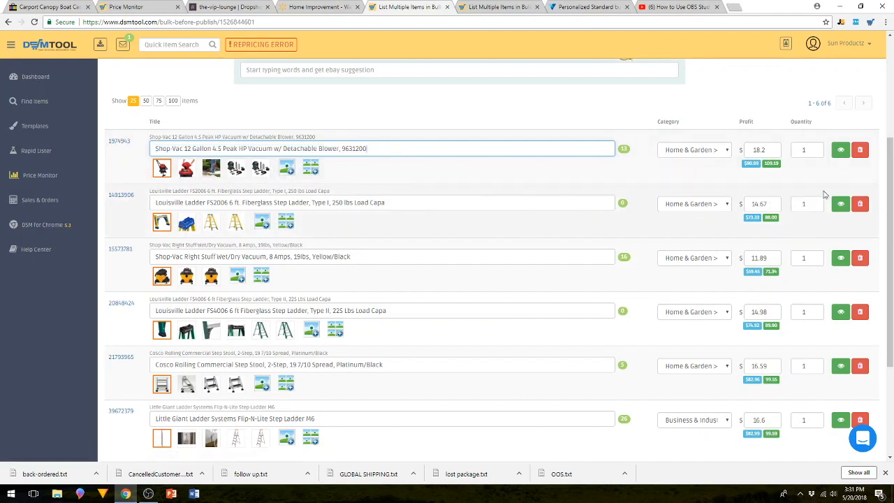
# Open the listing template of the Shop-Vac 12 Gallon vacuum and examine its description, feature bullets and formatting.
pyautogui.click(841, 150)
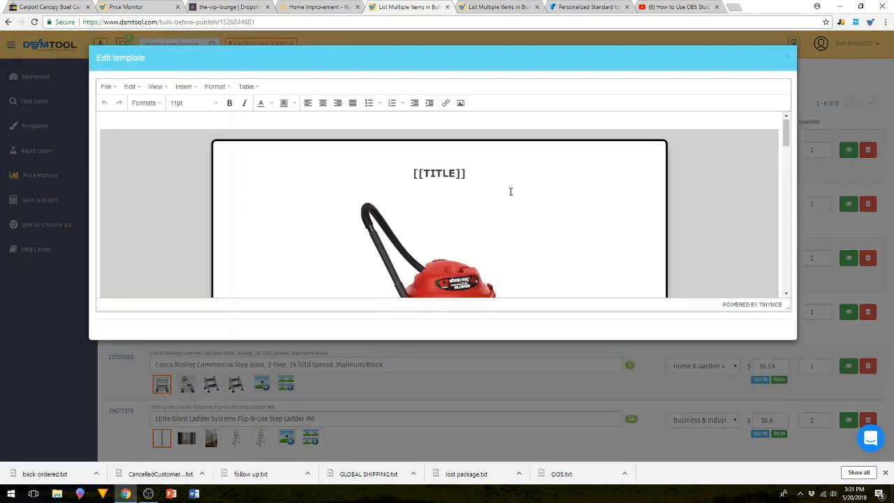
pyautogui.scroll(-5, 511, 192)
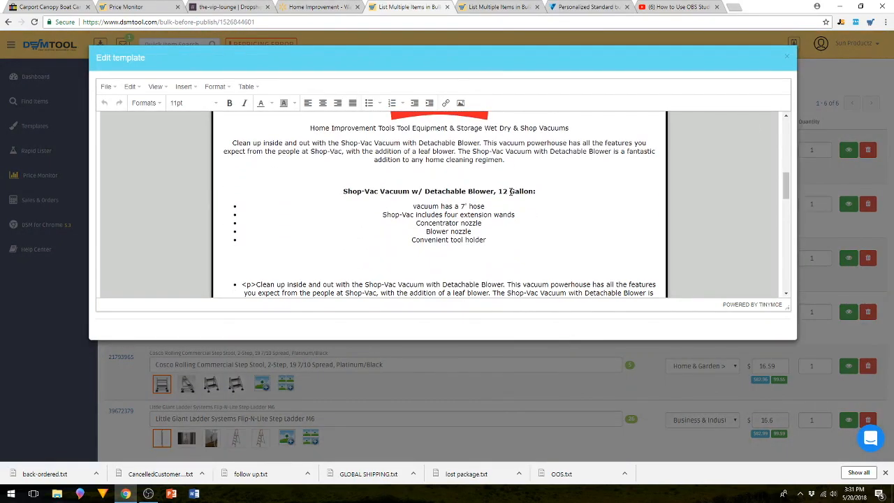
pyautogui.scroll(1, 510, 190)
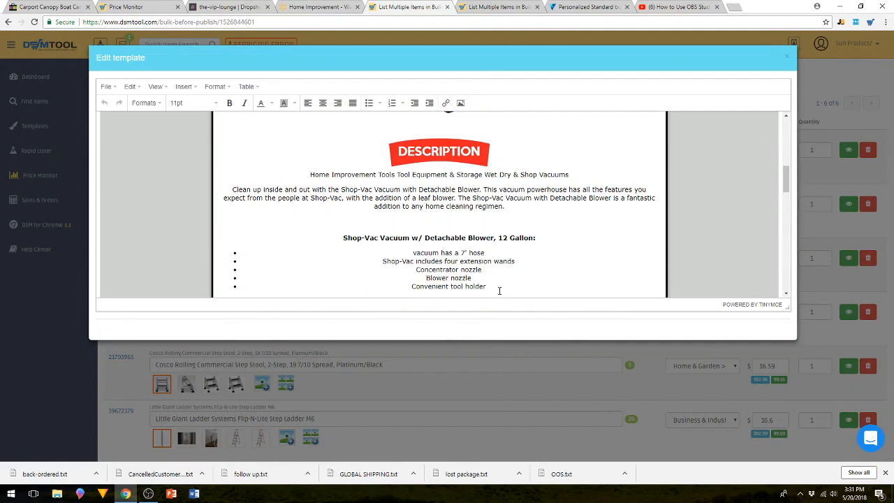
pyautogui.scroll(-1, 491, 260)
pyautogui.scroll(-1, 409, 254)
pyautogui.scroll(1, 408, 252)
pyautogui.scroll(-1, 406, 249)
pyautogui.scroll(-1, 405, 248)
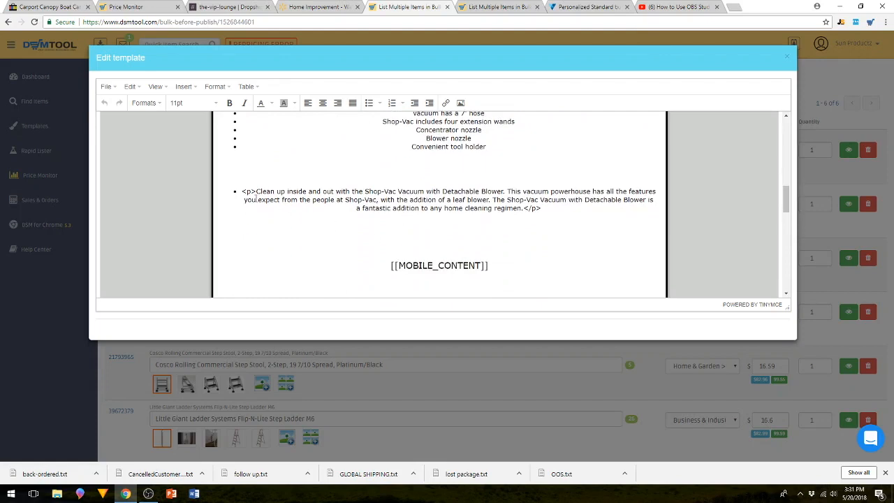
pyautogui.scroll(2, 257, 199)
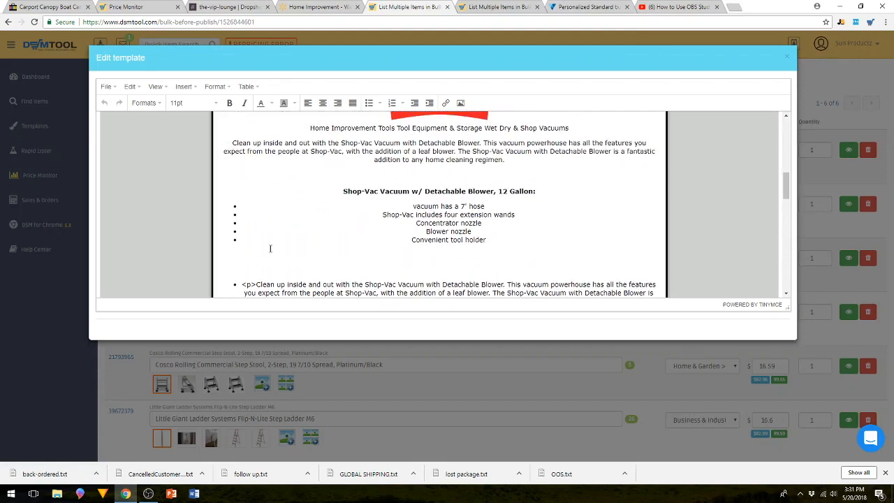
pyautogui.scroll(-3, 304, 280)
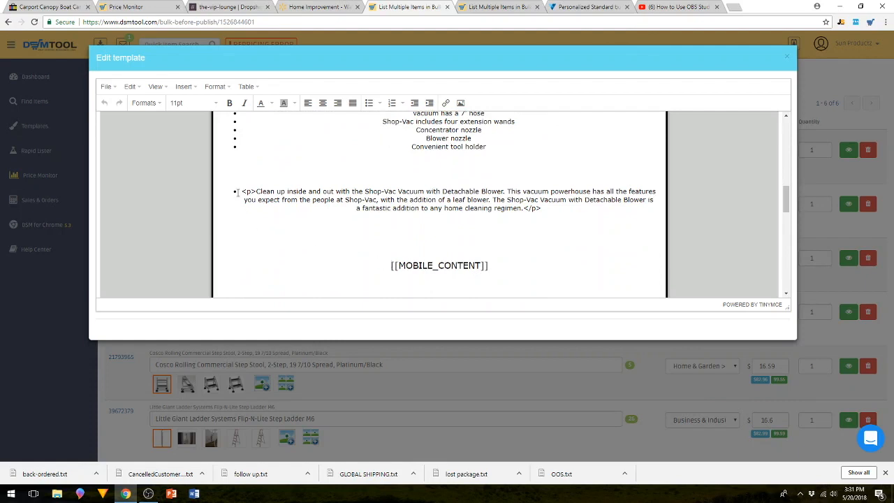
# Check the repeated paragraph above the mobile content placeholder in the Shop-Vac 12 Gallon template, recheck its description and close the template.
pyautogui.moveTo(242, 192); pyautogui.dragTo(598, 268)
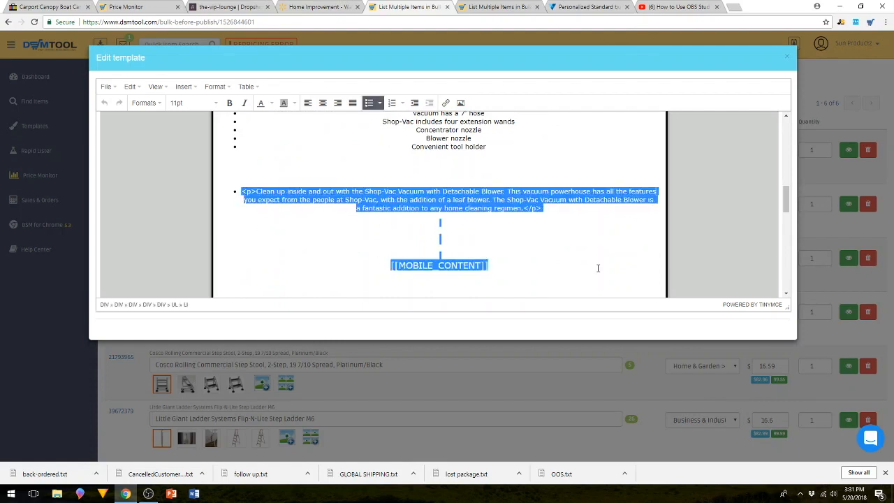
pyautogui.click(587, 256)
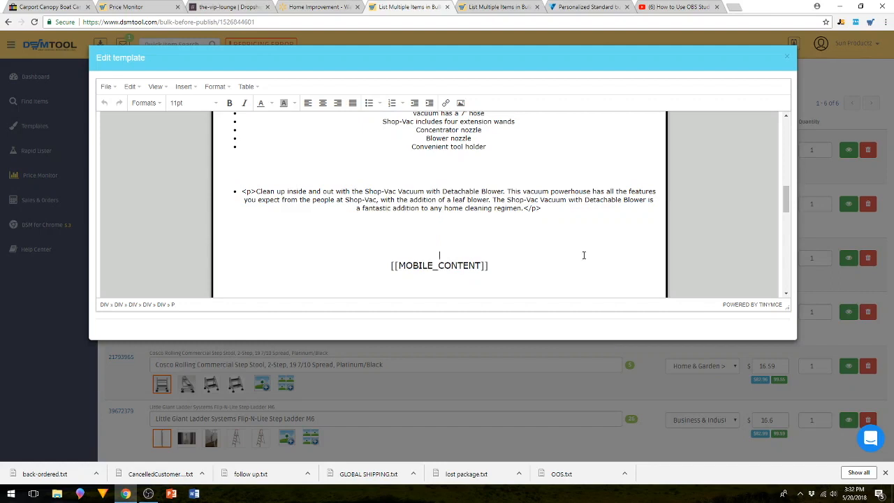
pyautogui.scroll(1, 518, 195)
pyautogui.scroll(2, 519, 195)
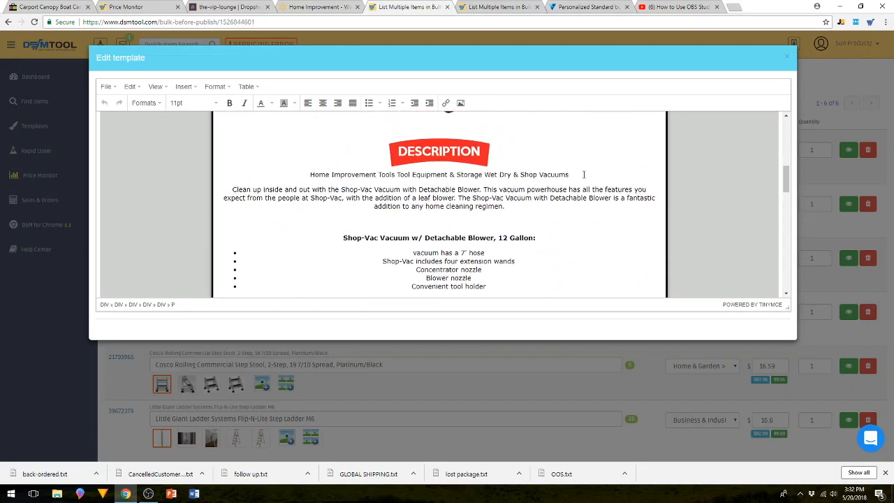
pyautogui.click(788, 57)
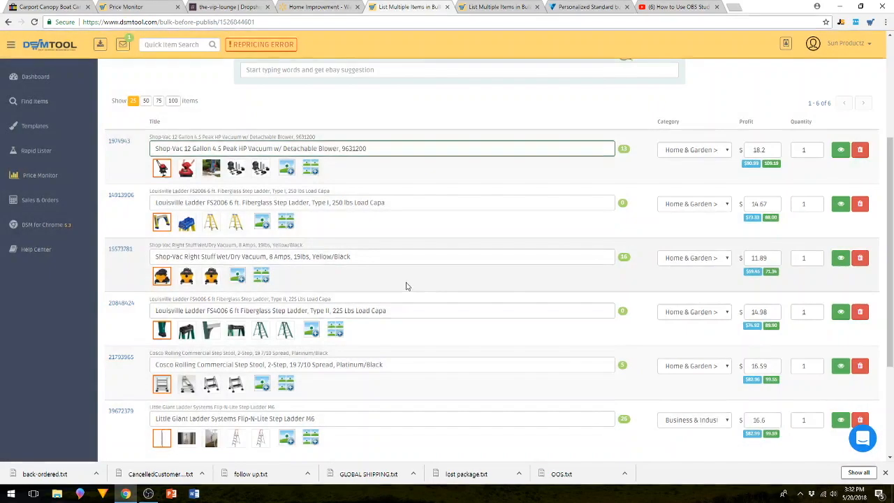
# Open the listing template of the Louisville Ladder FS2006, examine its description and feature bullets, and close it.
pyautogui.click(836, 205)
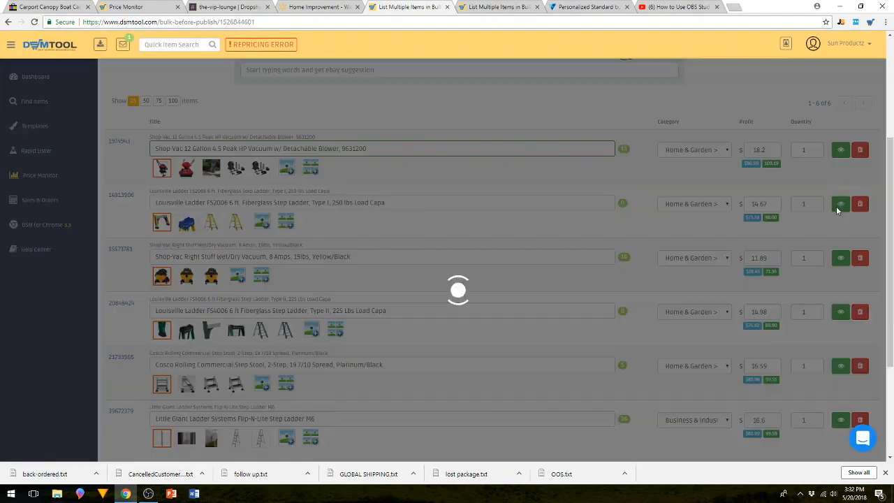
pyautogui.scroll(-5, 473, 228)
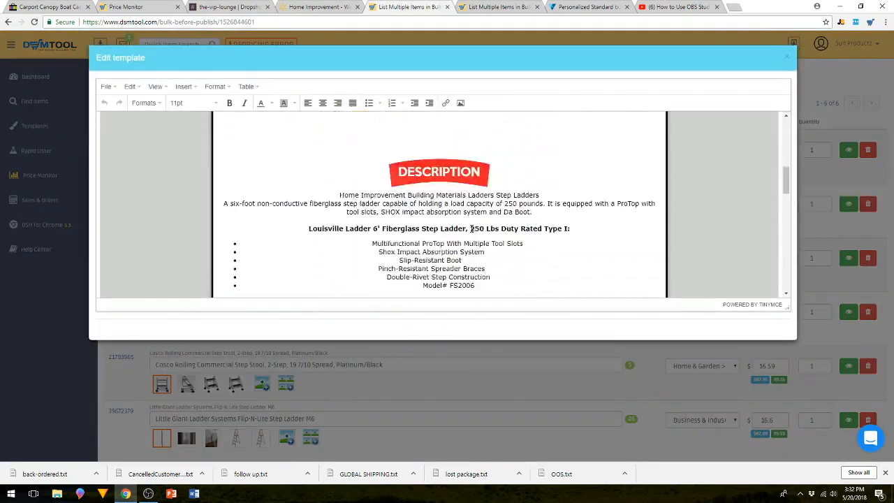
pyautogui.scroll(1, 472, 228)
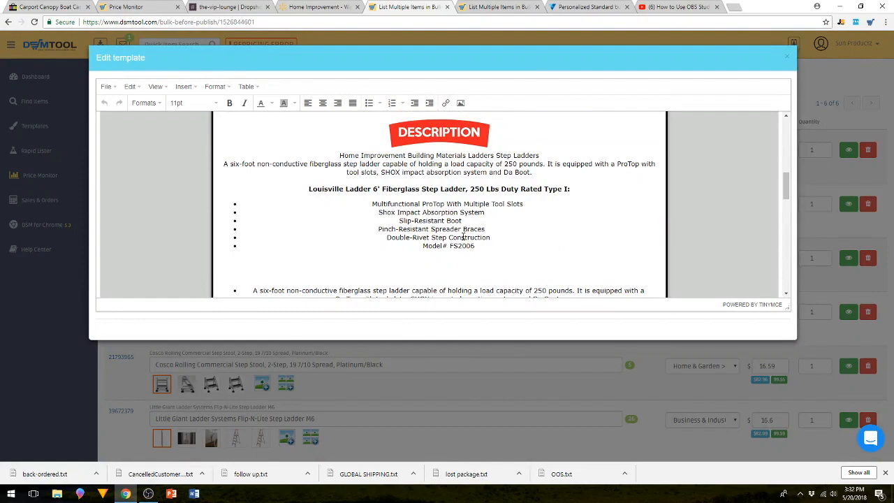
pyautogui.click(787, 56)
# Open the listing template of the Shop-Vac Right Stuff Wet/Dry Vacuum, compare its description with the bulleted paragraph, and close it.
pyautogui.scroll(-3, 595, 196)
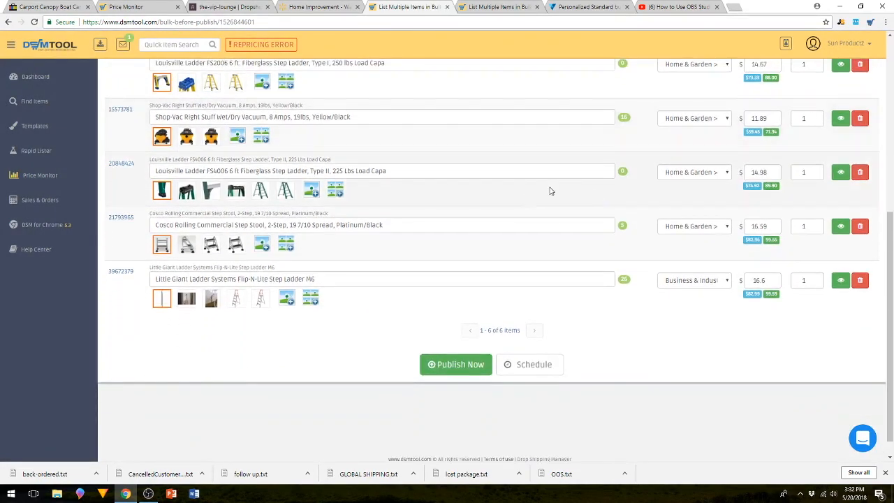
pyautogui.click(838, 124)
pyautogui.scroll(-5, 521, 223)
pyautogui.scroll(-2, 517, 202)
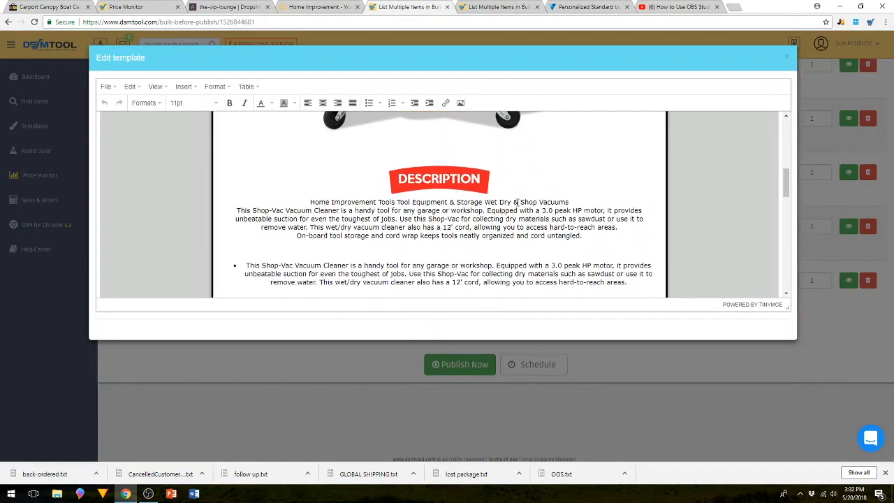
pyautogui.scroll(-1, 517, 203)
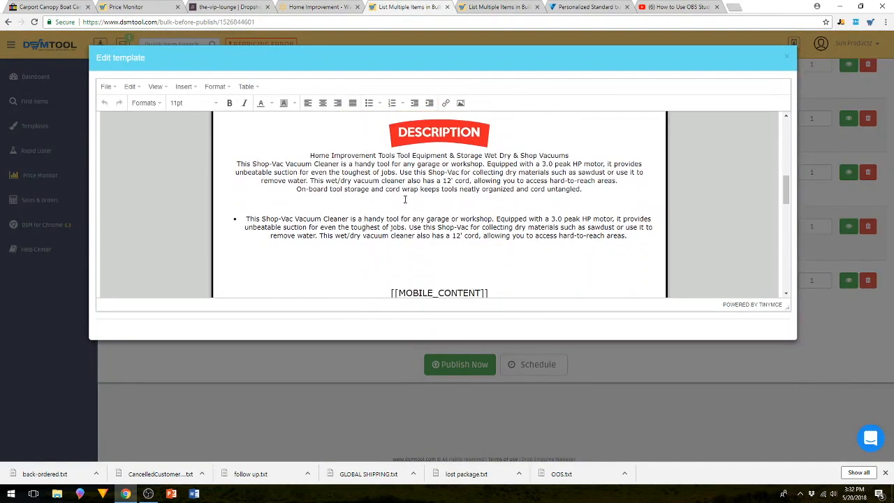
pyautogui.scroll(-1, 517, 235)
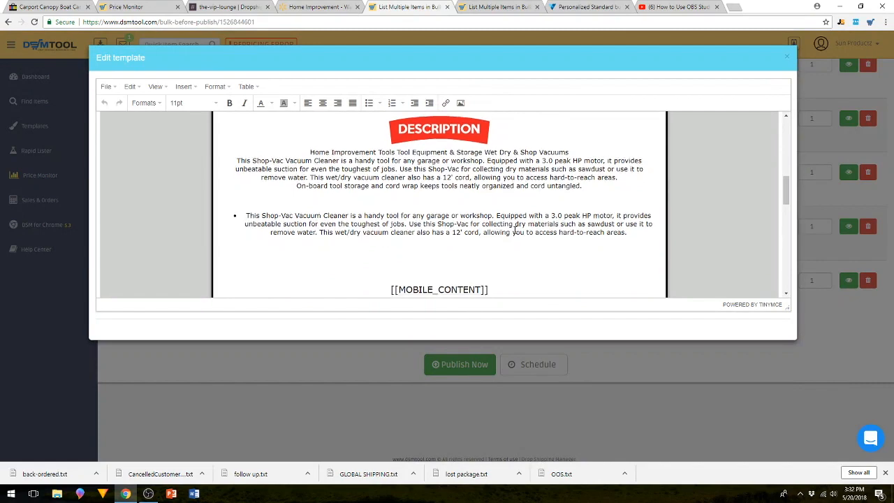
pyautogui.scroll(2, 525, 233)
pyautogui.scroll(1, 524, 233)
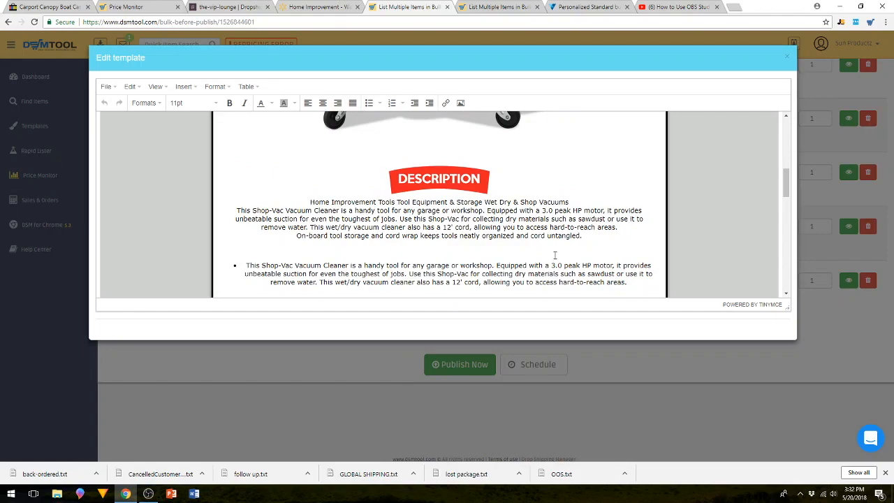
pyautogui.click(787, 56)
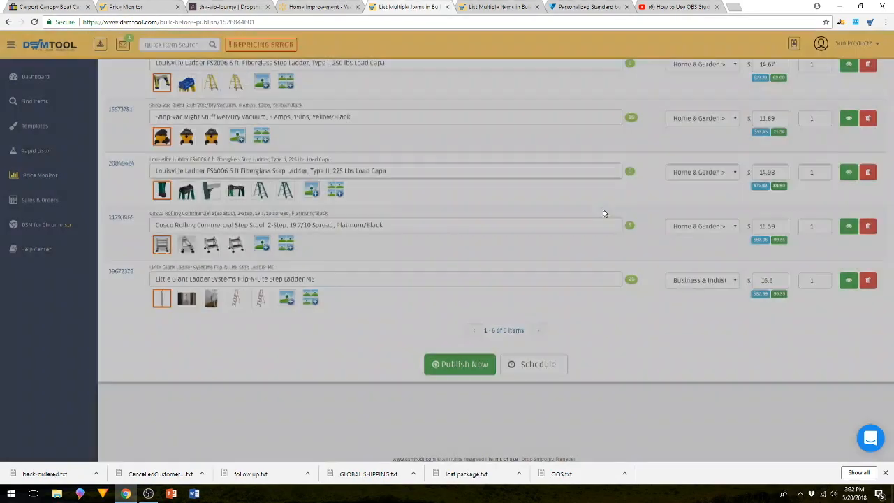
# Review the title, category and profit amount of the Shop-Vac 12 Gallon vacuum's listing without editing them.
pyautogui.scroll(2, 332, 221)
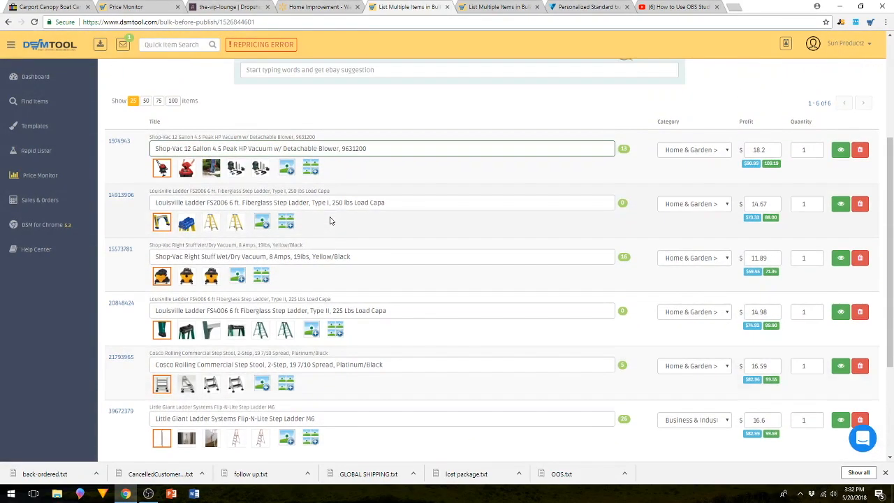
pyautogui.moveTo(381, 154); pyautogui.dragTo(42, 150)
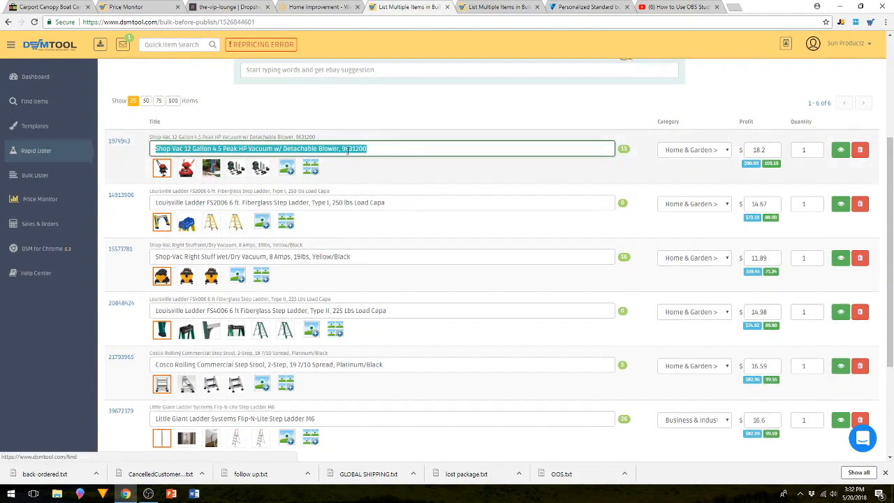
pyautogui.click(393, 149)
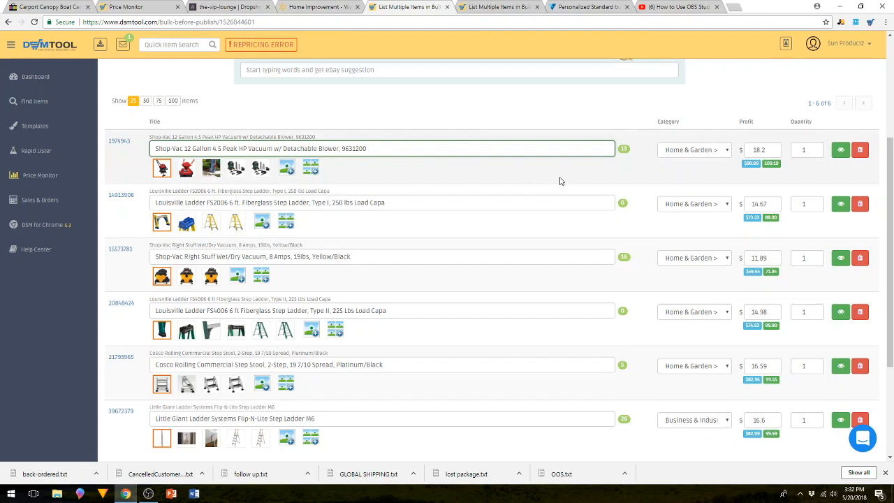
pyautogui.doubleClick(745, 121)
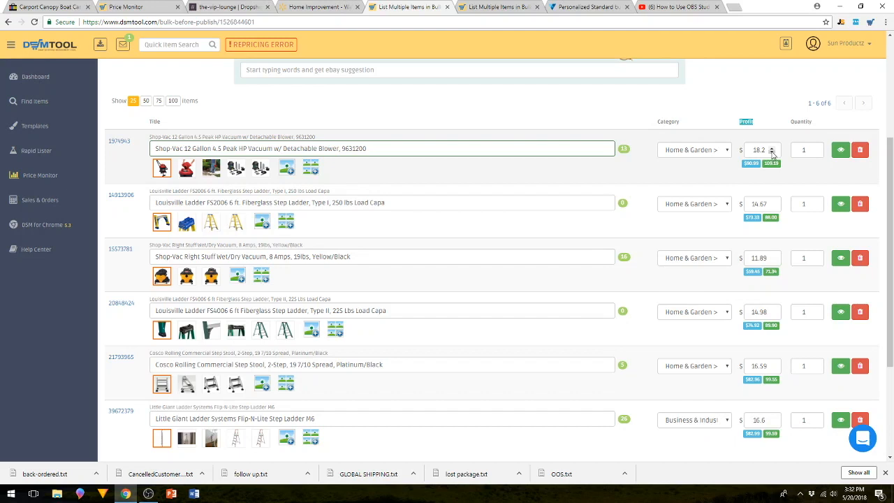
pyautogui.click(715, 107)
pyautogui.moveTo(753, 151); pyautogui.dragTo(764, 151)
pyautogui.click(706, 110)
pyautogui.moveTo(750, 149); pyautogui.dragTo(768, 149)
pyautogui.click(721, 105)
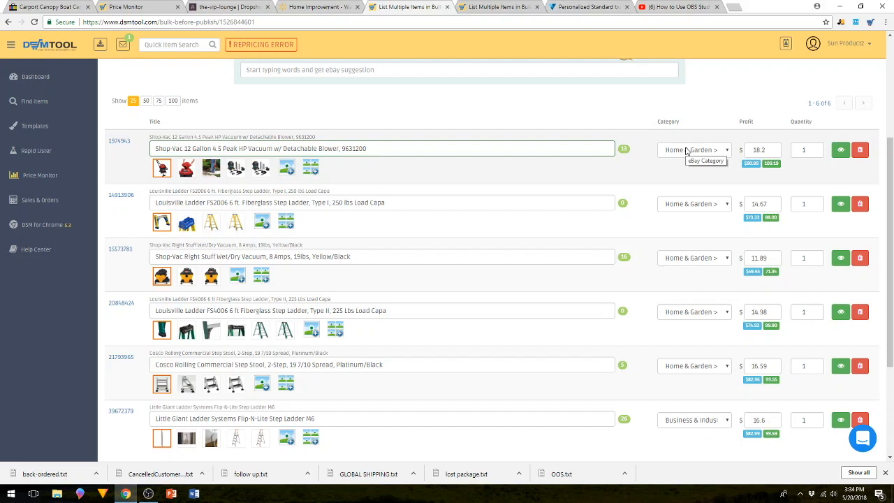
pyautogui.moveTo(752, 151); pyautogui.dragTo(761, 150)
pyautogui.click(721, 105)
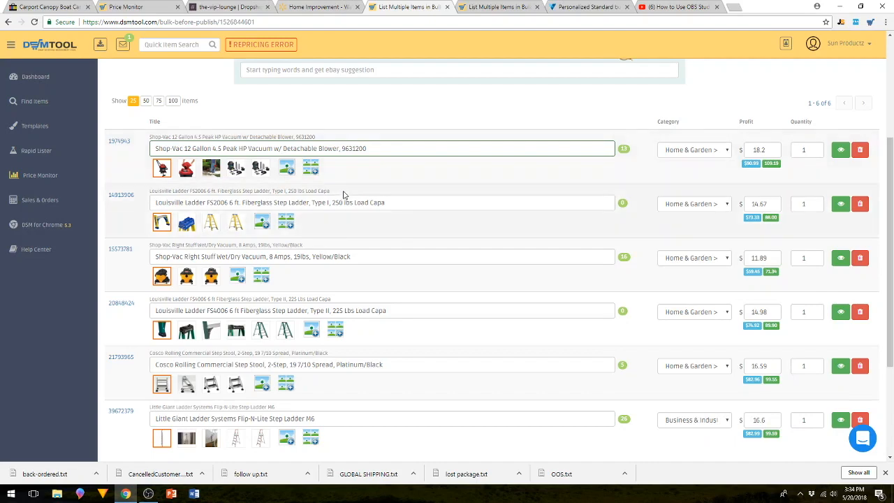
# Look over all prepared items and the publishing options of the bulk, and return to the Walmart ladder results.
pyautogui.scroll(-2, 478, 198)
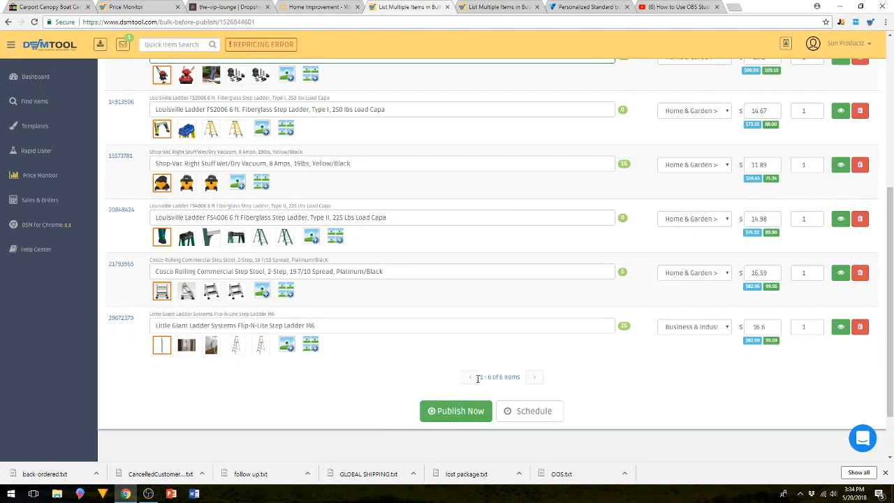
pyautogui.scroll(3, 681, 356)
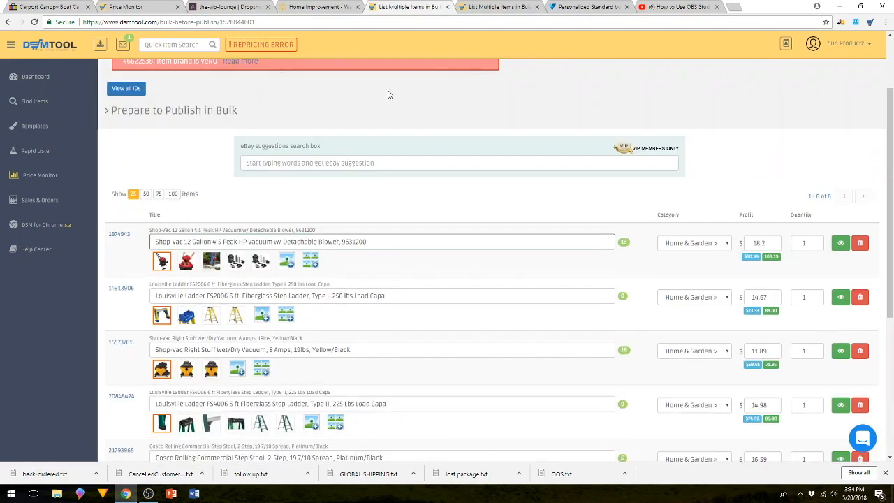
pyautogui.scroll(-3, 140, 307)
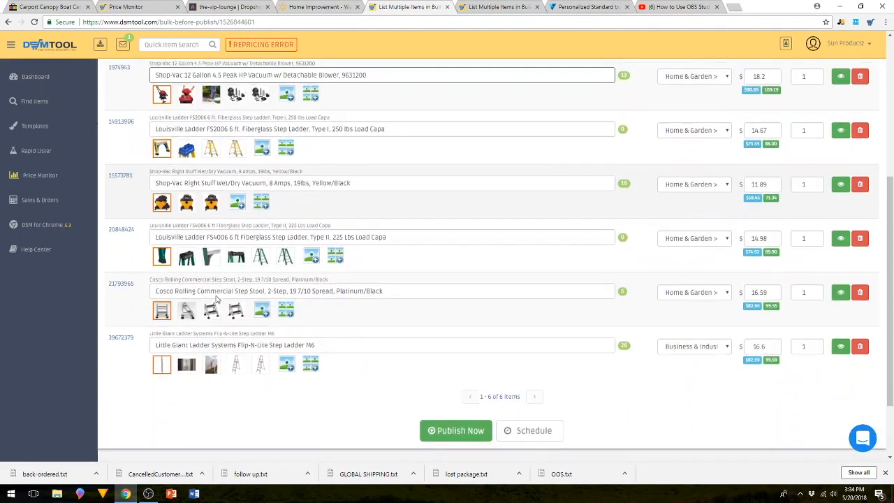
pyautogui.scroll(-2, 222, 335)
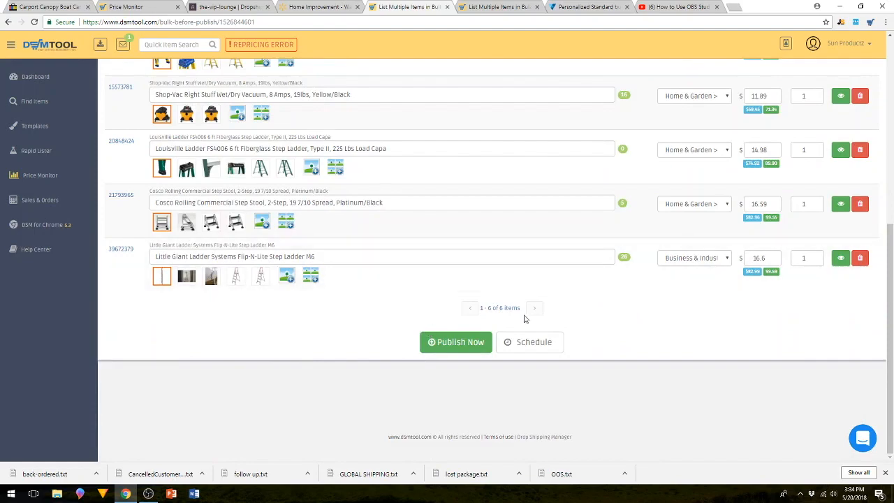
pyautogui.scroll(1, 368, 174)
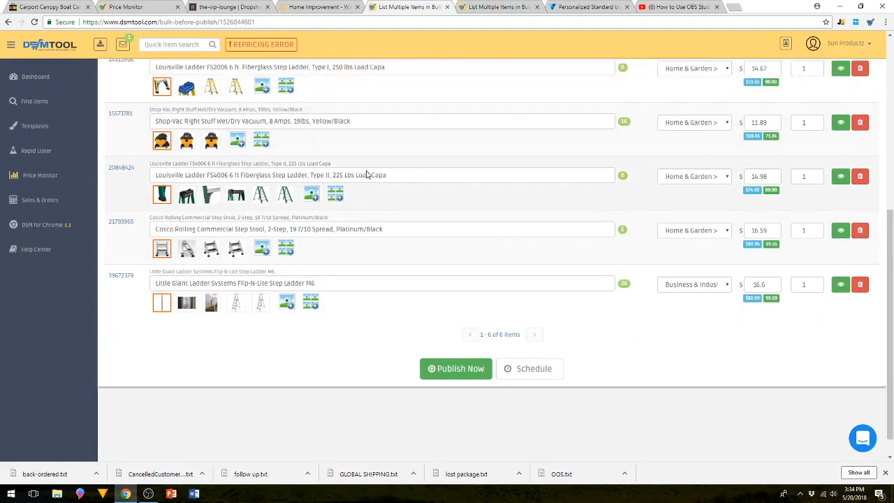
pyautogui.scroll(5, 368, 175)
pyautogui.hotkey('ctrl', 'shift', 'Tab')
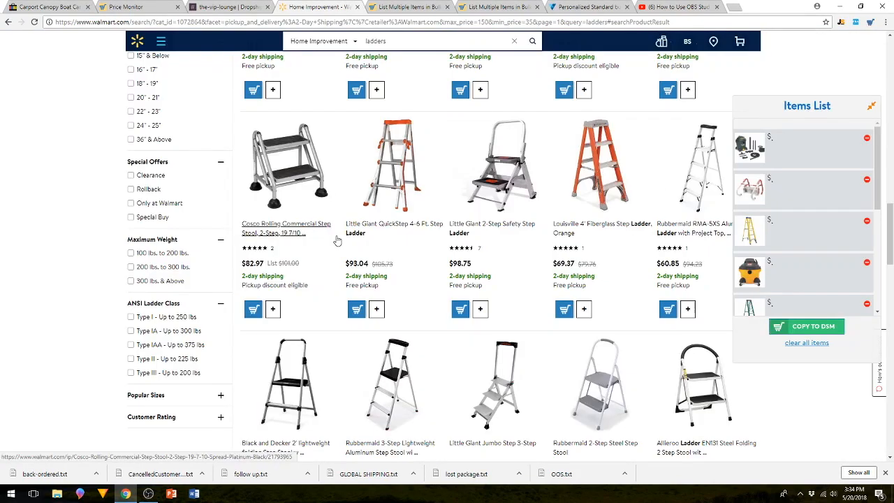